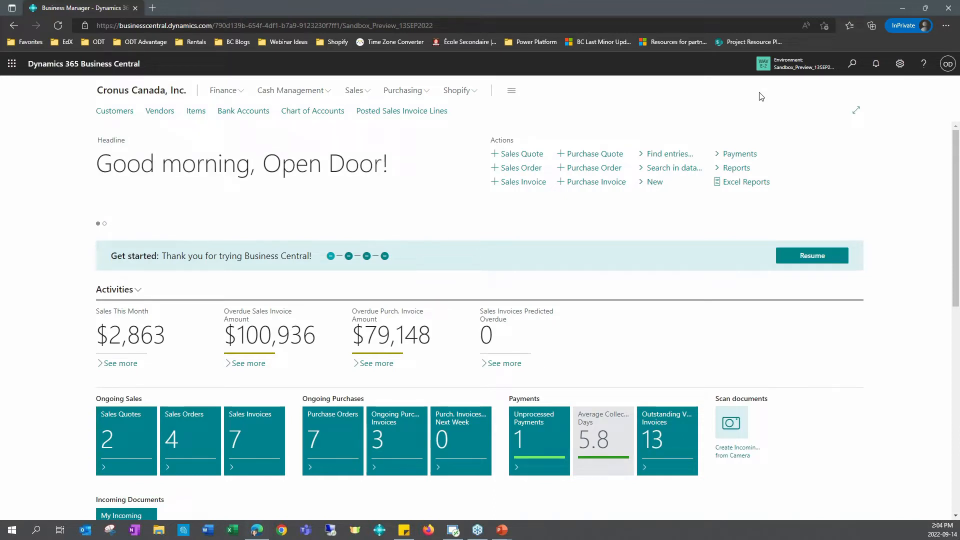
Step: Search the available companies across the environments for "My c" without switching company
{"action": "left_click", "coordinate": [788, 71]}
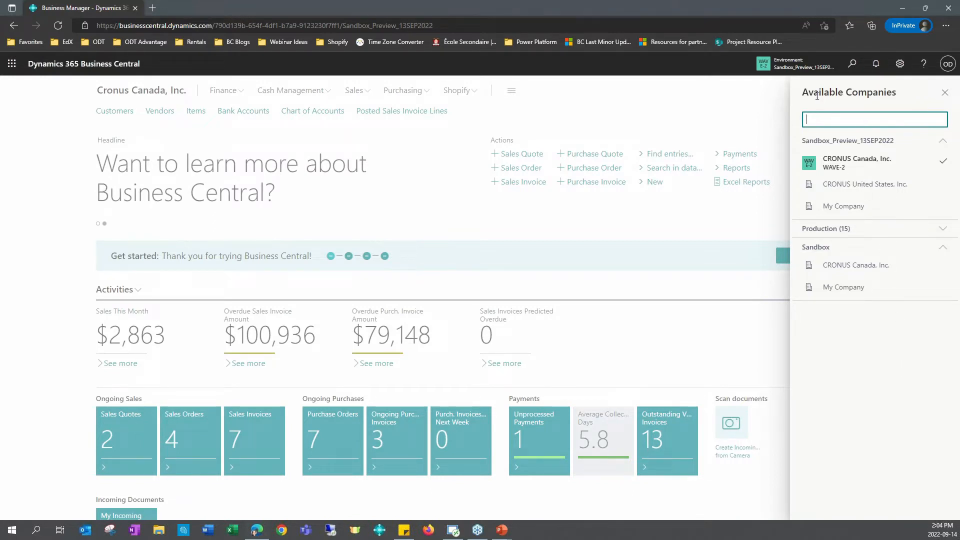
{"action": "type", "text": "My c"}
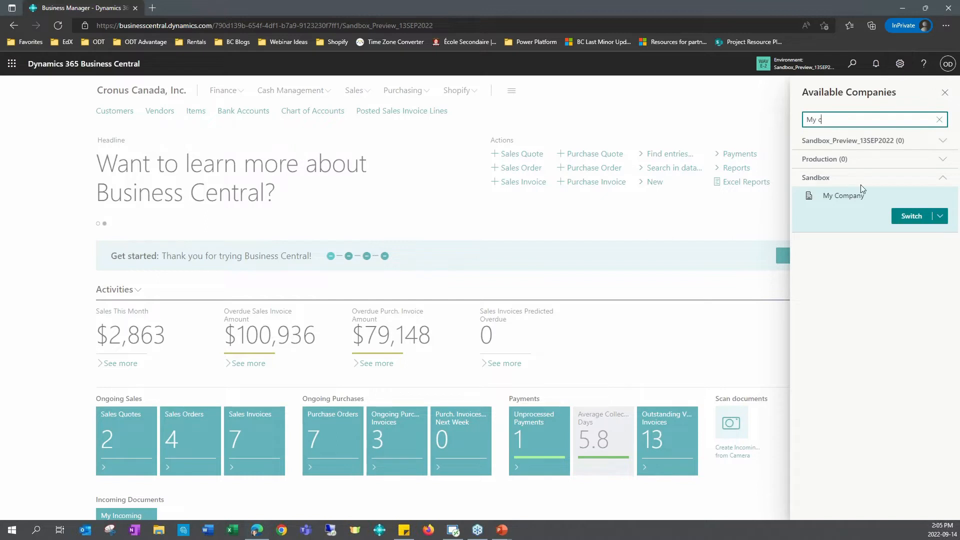
{"action": "left_click", "coordinate": [946, 95]}
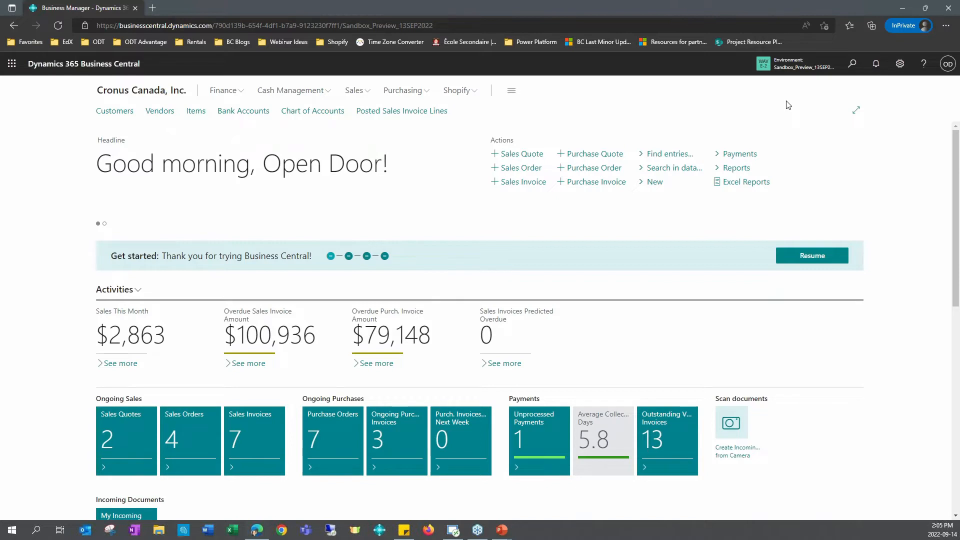
Step: Search for "posted pu lin", open the Posted Purchase Invoice Lines page and expand it to full width
{"action": "left_click", "coordinate": [853, 64]}
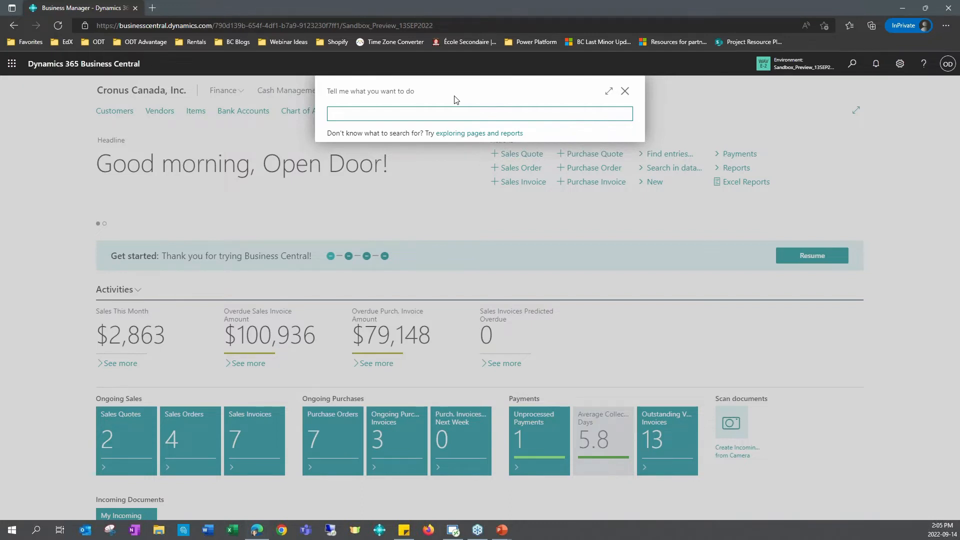
{"action": "type", "text": "posted"}
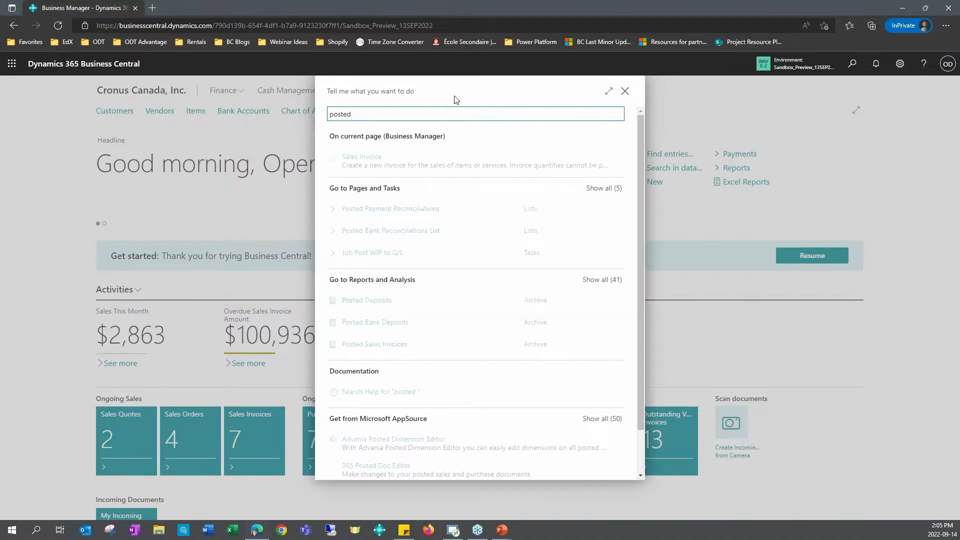
{"action": "type", "text": " pu"}
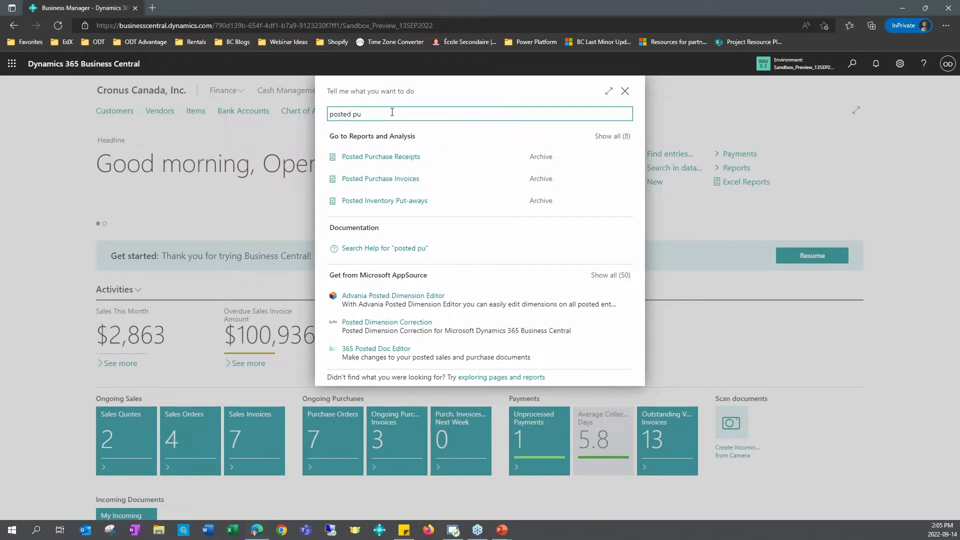
{"action": "type", "text": "lin"}
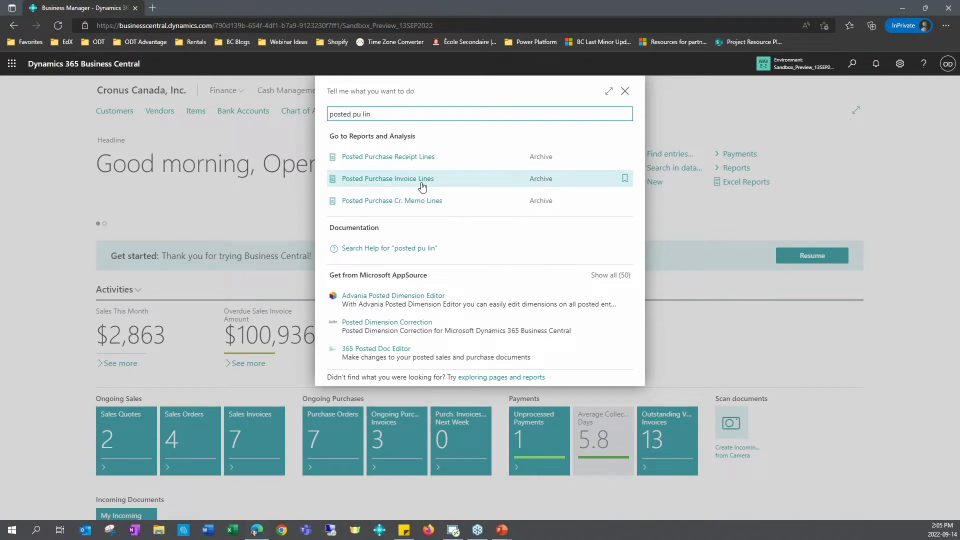
{"action": "left_click", "coordinate": [423, 186]}
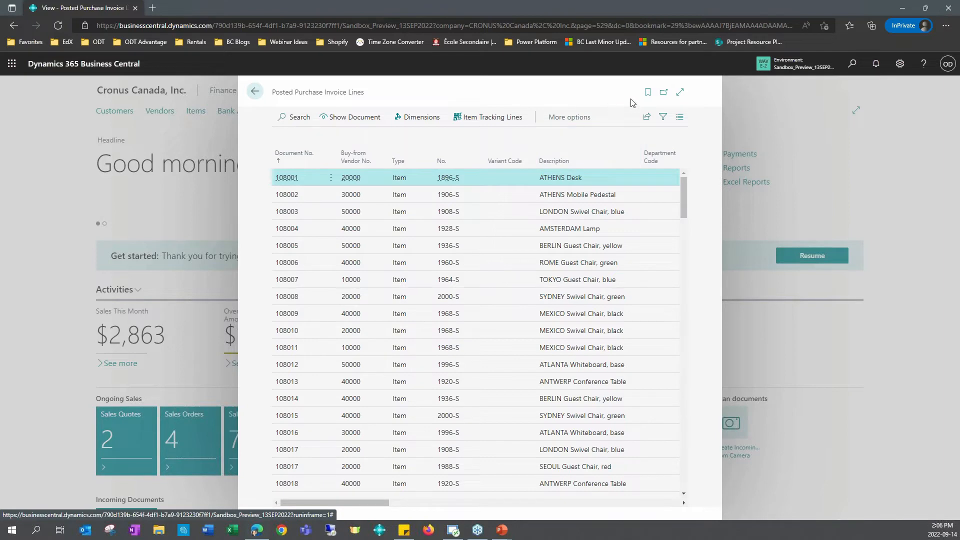
{"action": "left_click", "coordinate": [680, 92]}
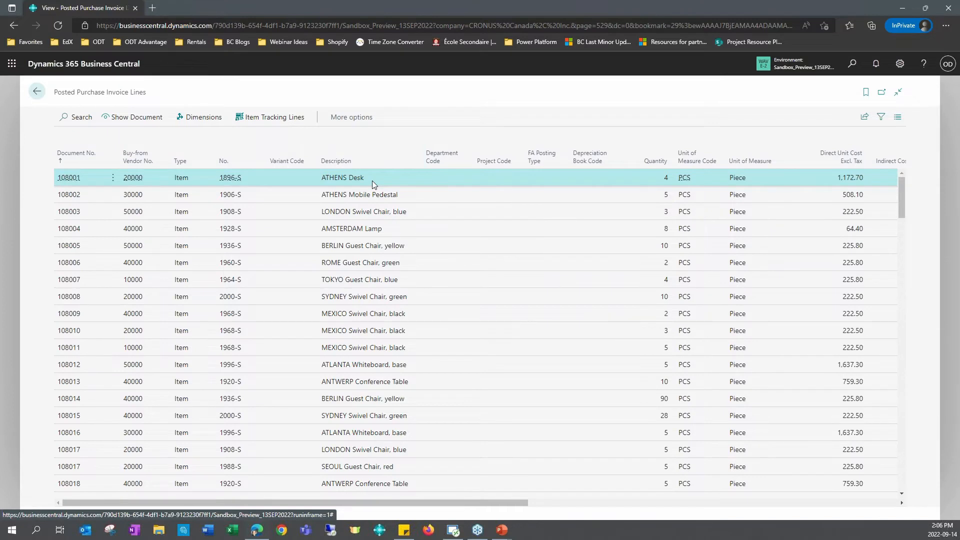
Step: Check the sharing options for the posted purchase invoice lines and return to the home page
{"action": "left_click", "coordinate": [864, 120]}
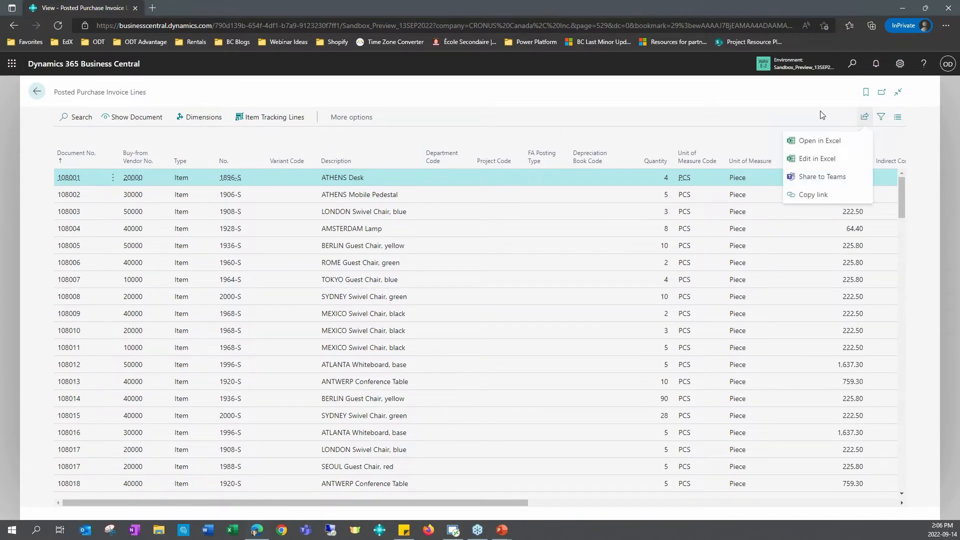
{"action": "left_click", "coordinate": [671, 128]}
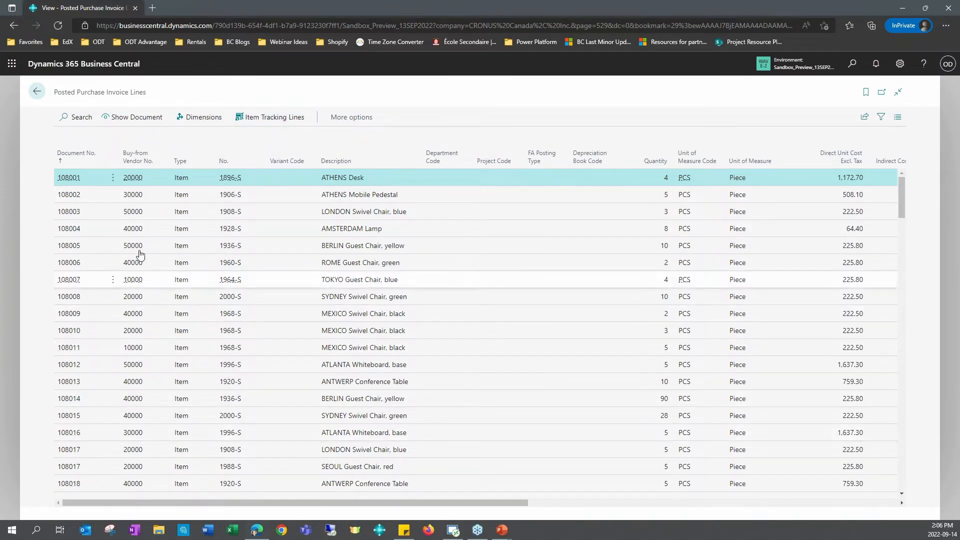
{"action": "left_click", "coordinate": [133, 125]}
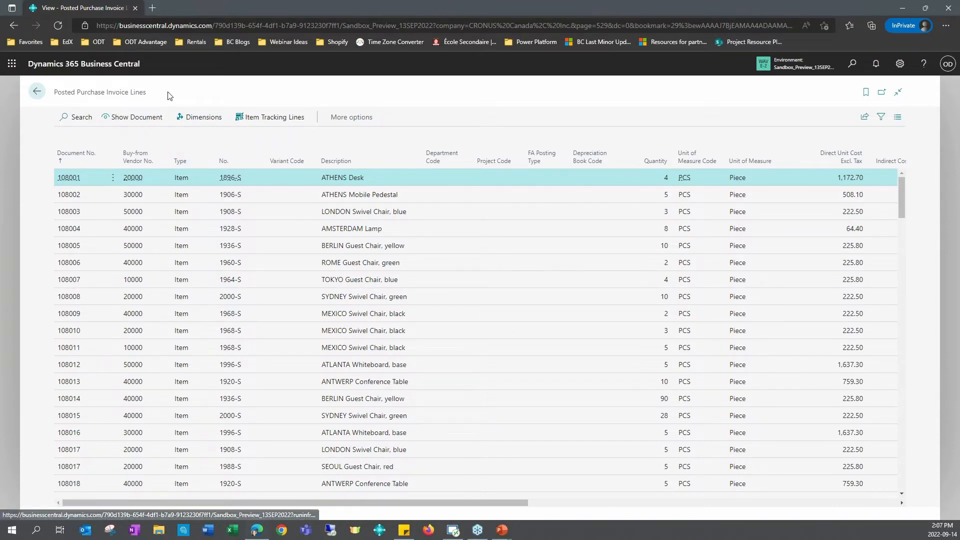
{"action": "left_click", "coordinate": [37, 91]}
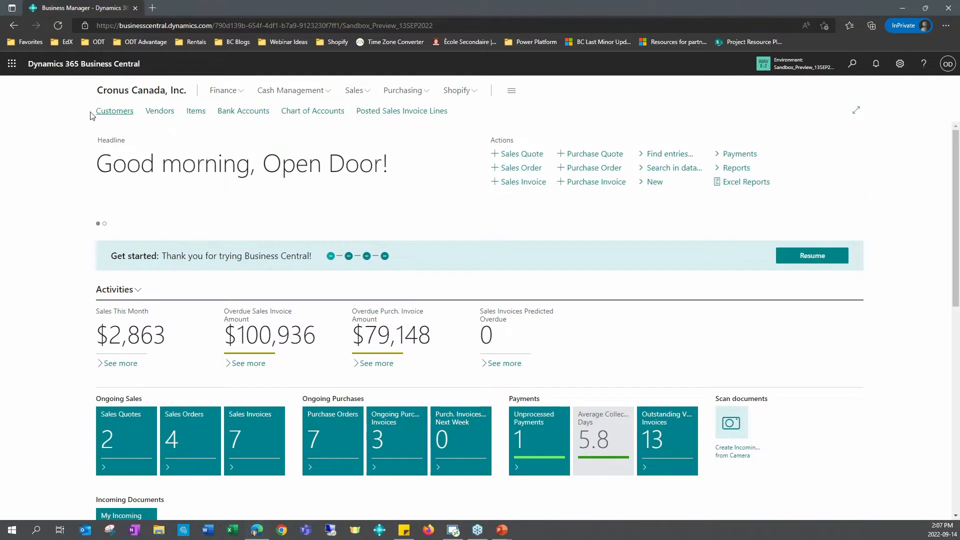
Step: Open the vendor card of London Postmaster and display its list of remit addresses
{"action": "left_click", "coordinate": [161, 111]}
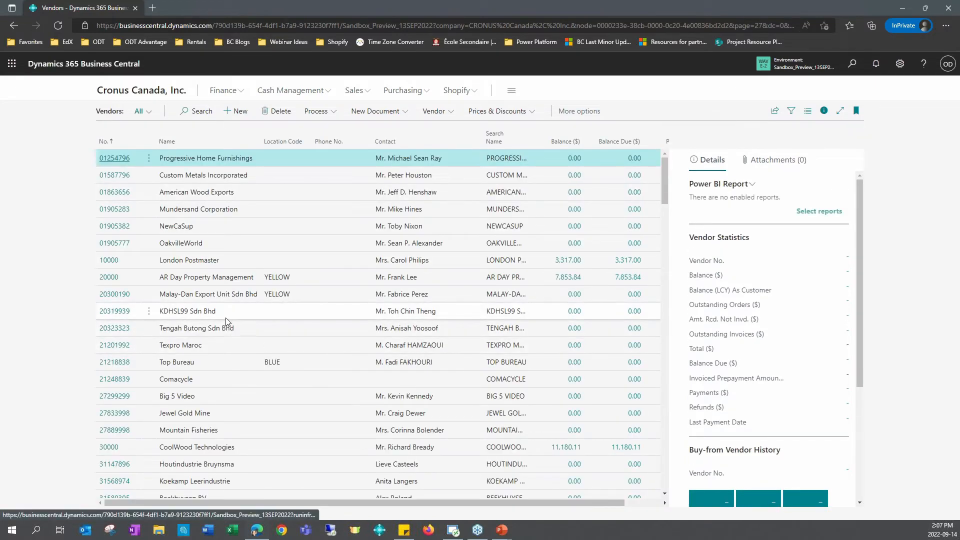
{"action": "left_click", "coordinate": [142, 257]}
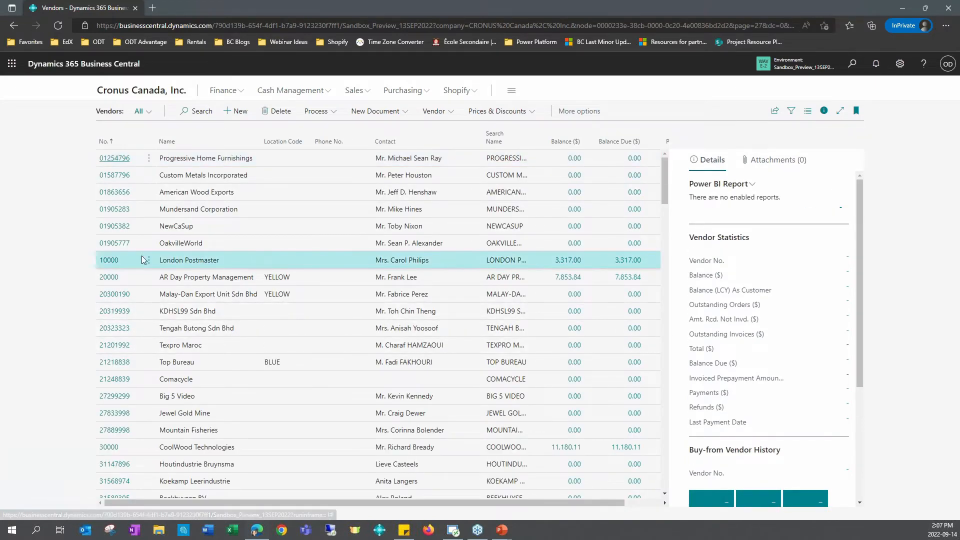
{"action": "left_click", "coordinate": [108, 261]}
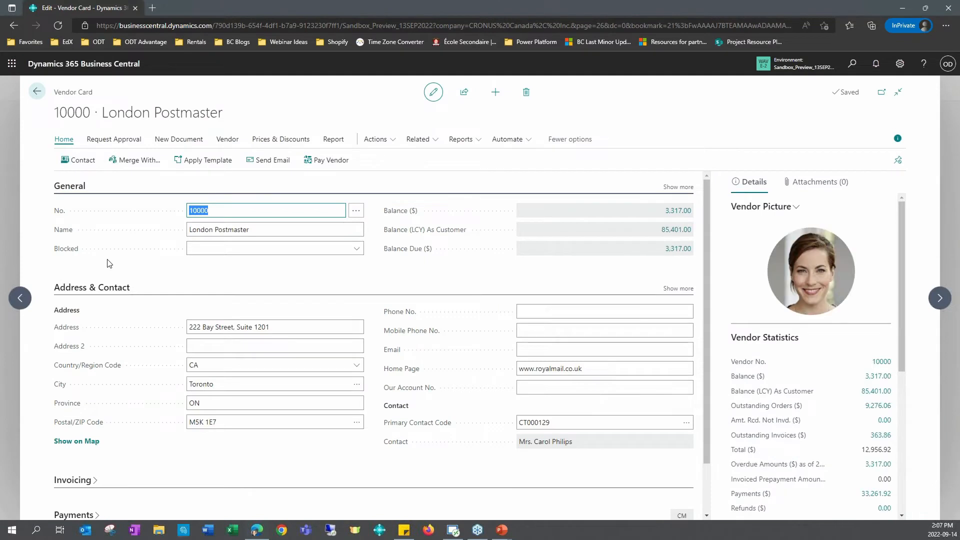
{"action": "left_click", "coordinate": [421, 144]}
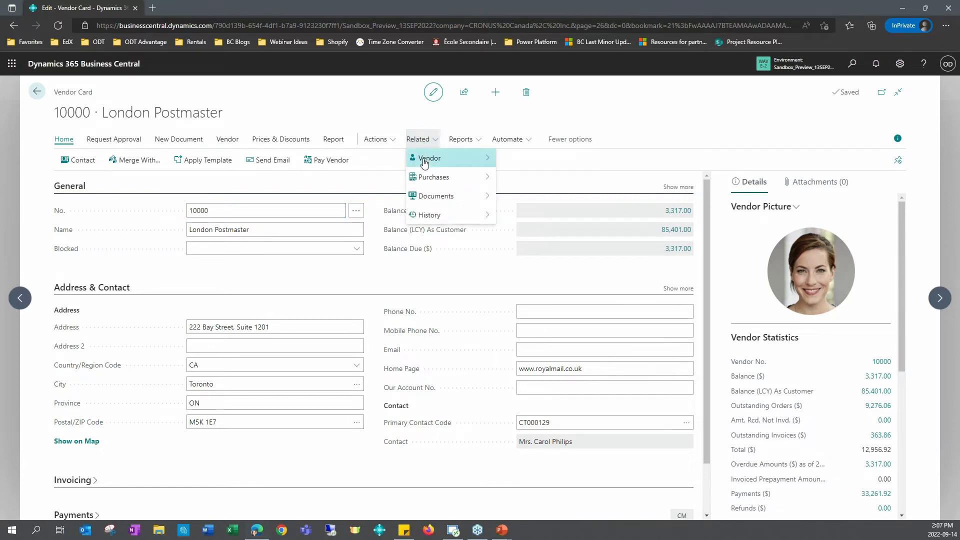
{"action": "mouse_move", "coordinate": [424, 163]}
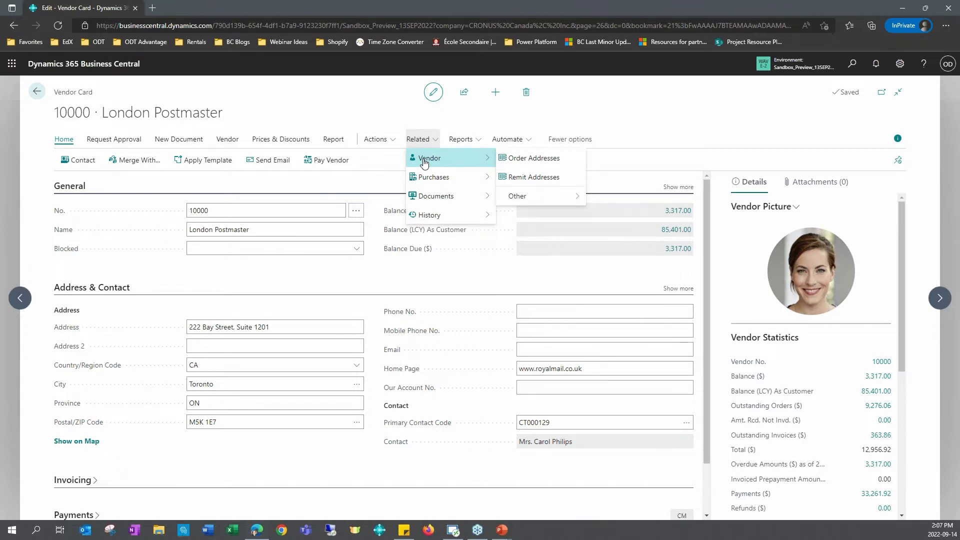
{"action": "left_click", "coordinate": [533, 178]}
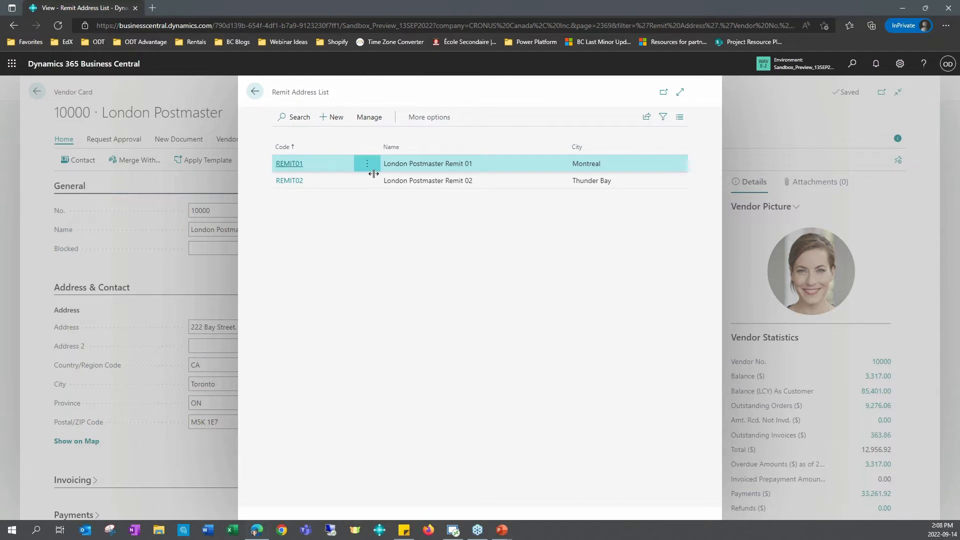
Step: Open the Payment Journals and set the Remit-to Code of the London Postmaster payment line to REMIT02
{"action": "left_click", "coordinate": [853, 64]}
{"action": "type", "text": "pay"}
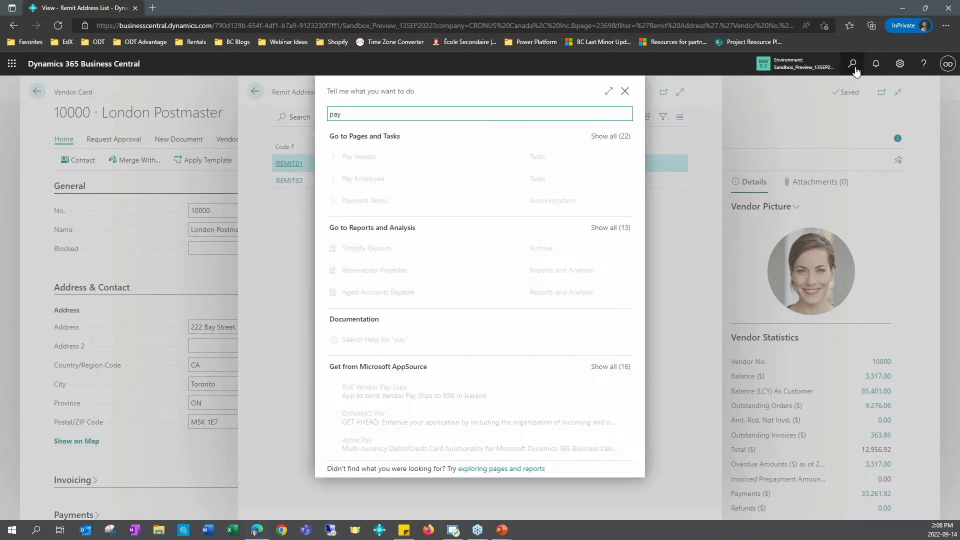
{"action": "type", "text": " journa"}
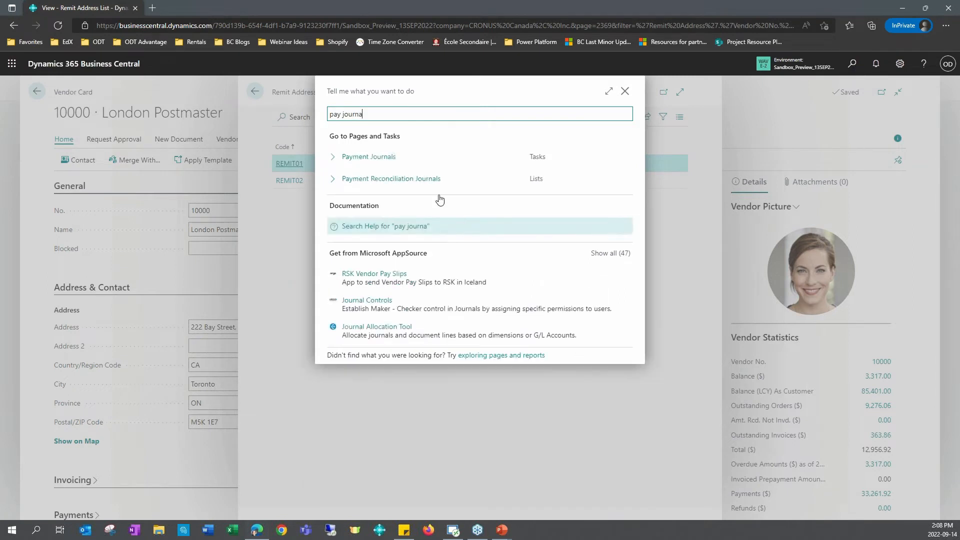
{"action": "left_click", "coordinate": [357, 158]}
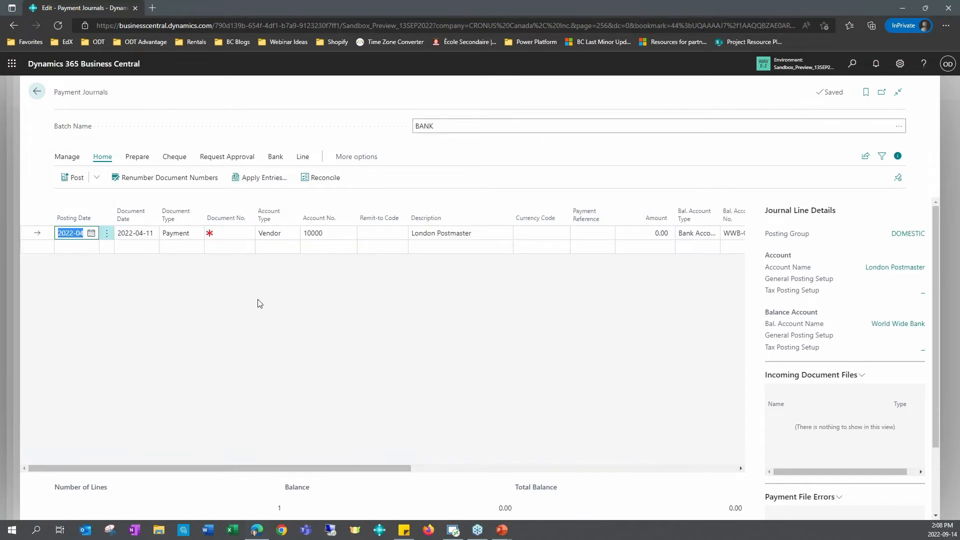
{"action": "left_click", "coordinate": [371, 233]}
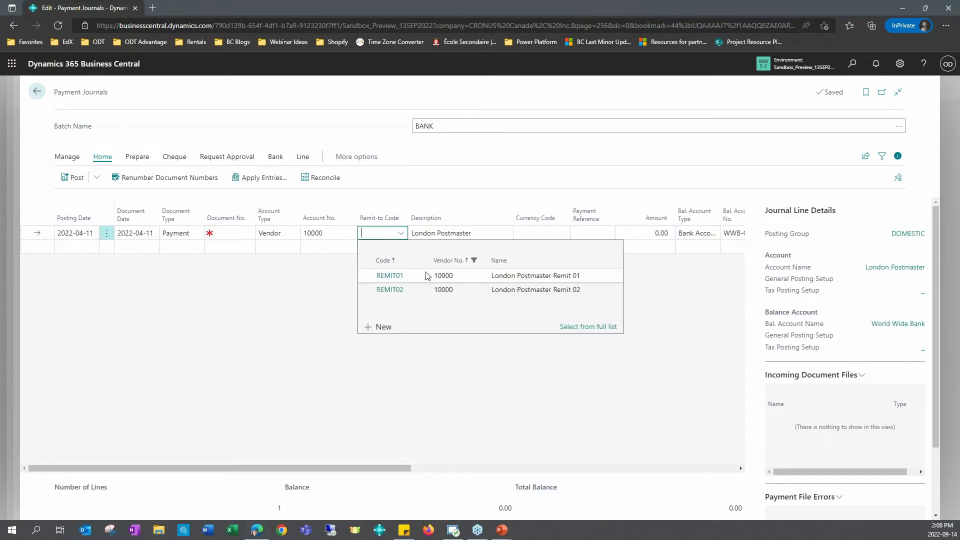
{"action": "left_click", "coordinate": [400, 290]}
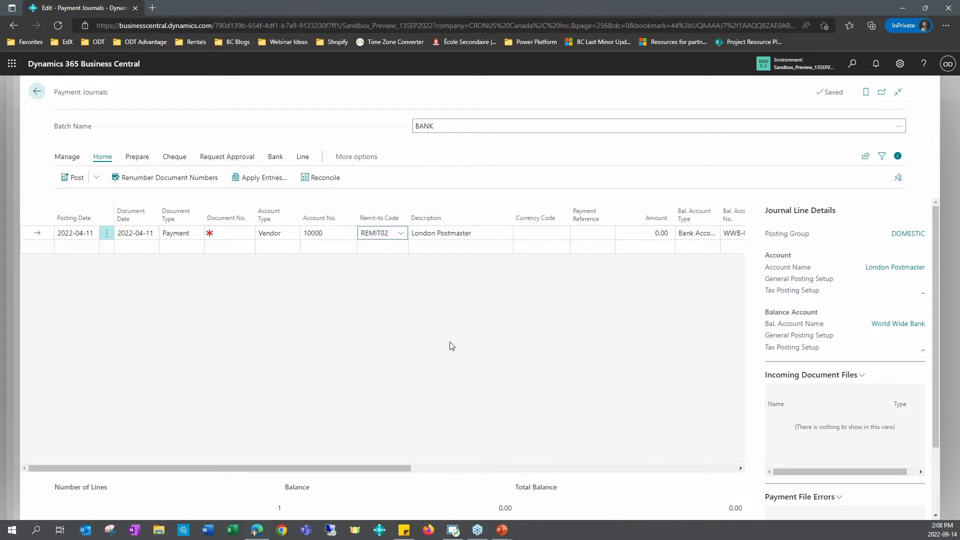
Step: Return to the London Postmaster vendor card and show all Invoicing fields to examine the posting groups
{"action": "left_click", "coordinate": [37, 91]}
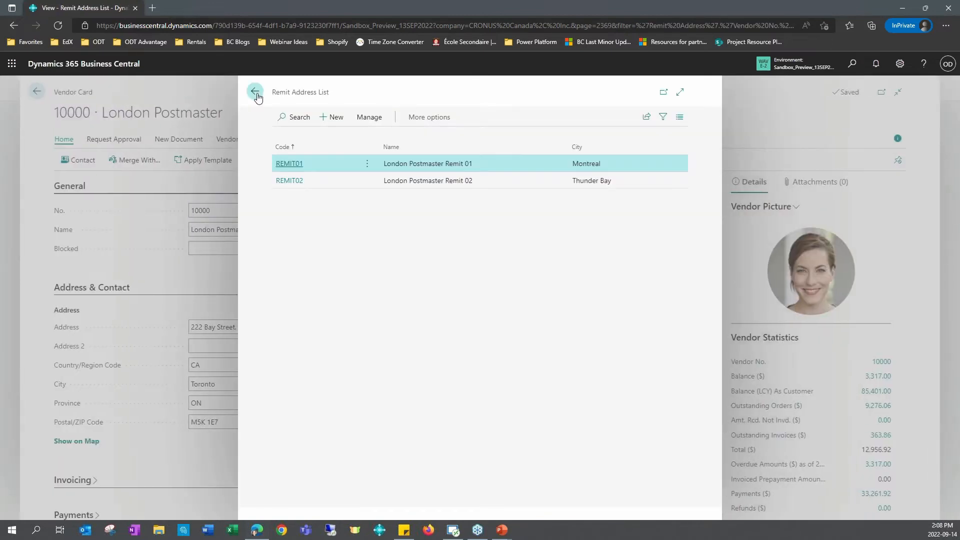
{"action": "left_click", "coordinate": [256, 92]}
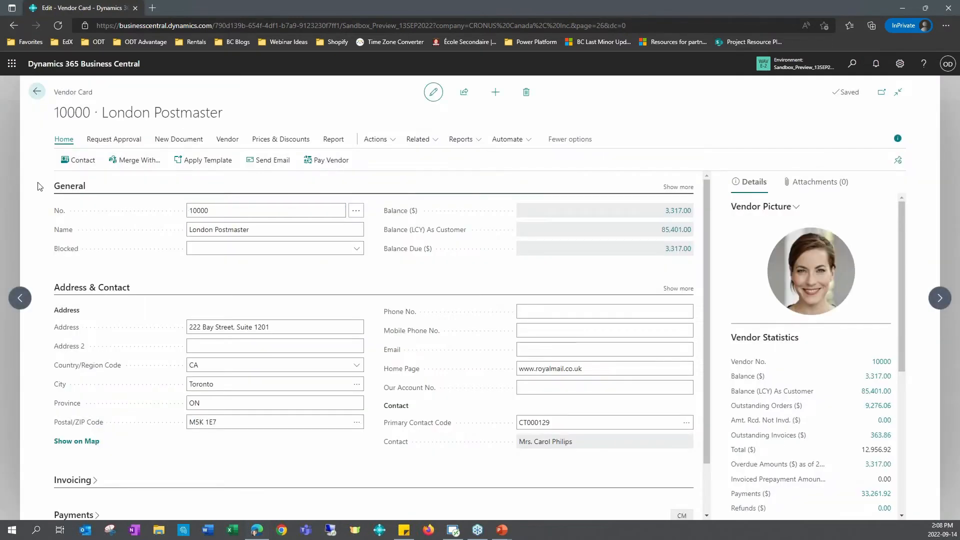
{"action": "scroll", "coordinate": [449, 322], "scroll_direction": "down", "scroll_amount": 1}
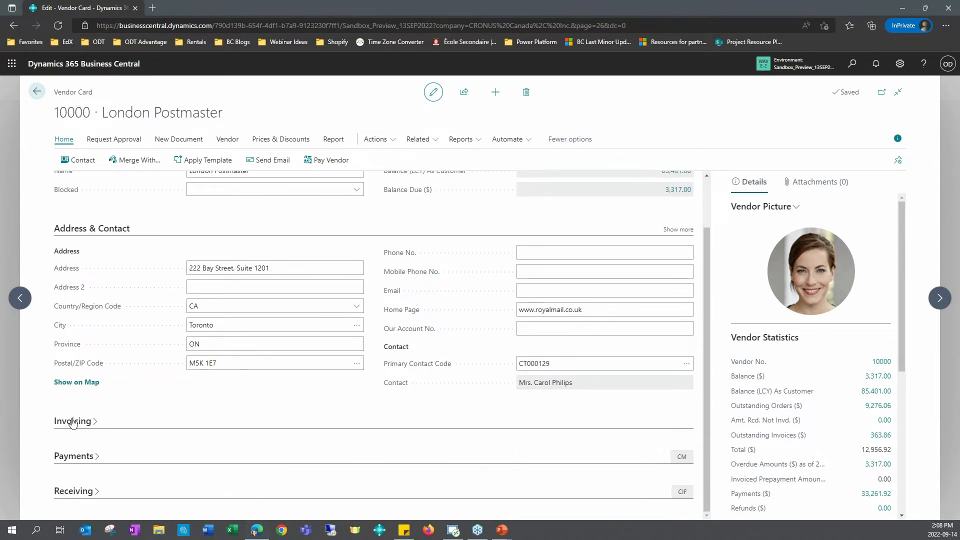
{"action": "left_click", "coordinate": [73, 422]}
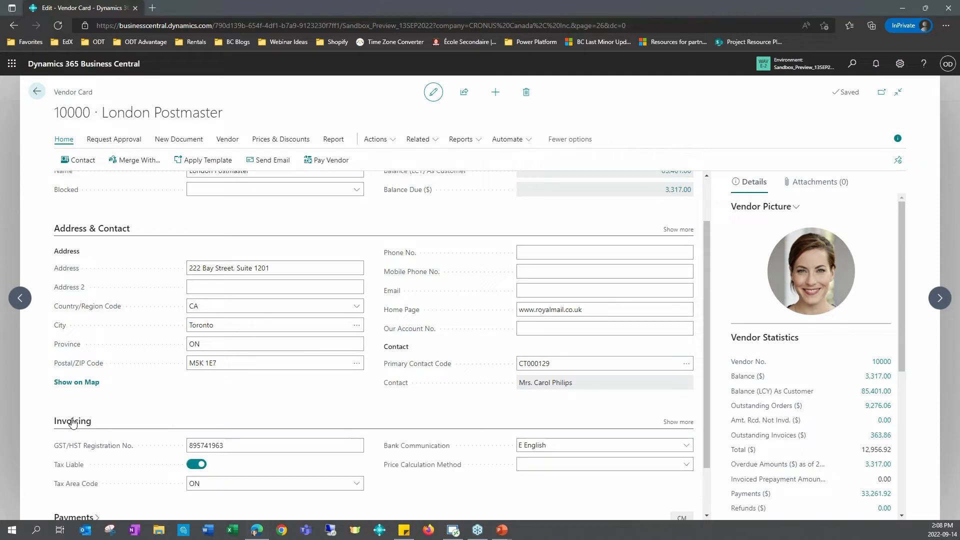
{"action": "scroll", "coordinate": [388, 421], "scroll_direction": "down", "scroll_amount": 1}
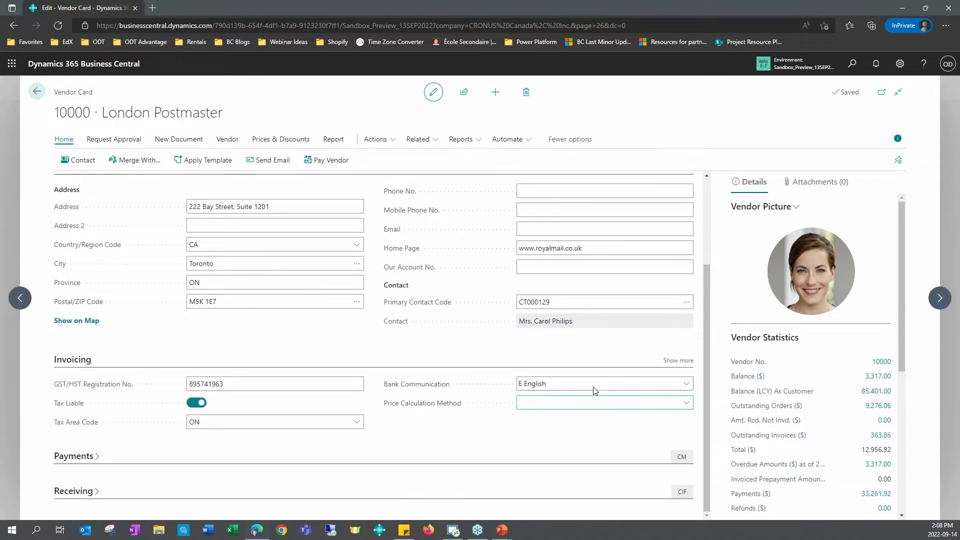
{"action": "left_click", "coordinate": [675, 363]}
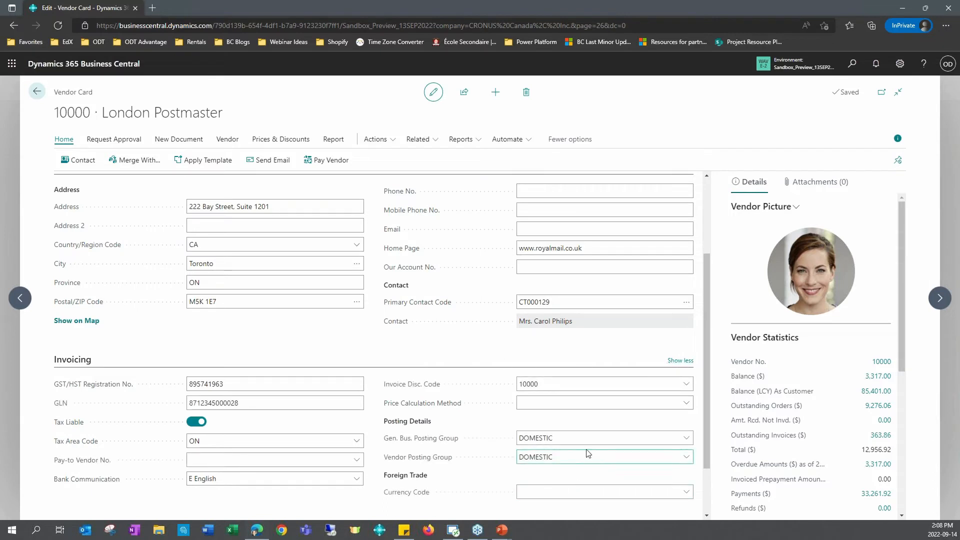
{"action": "left_click", "coordinate": [578, 440]}
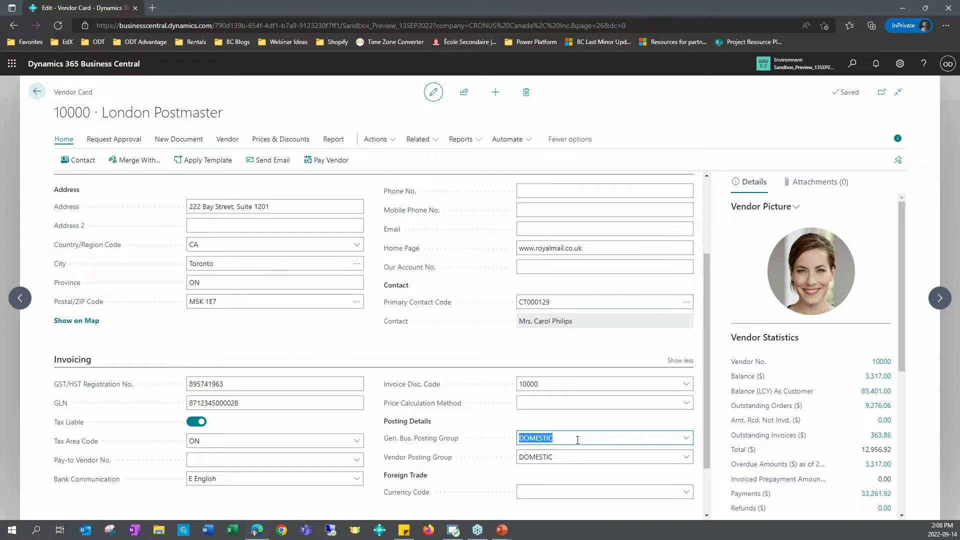
Step: Create a new purchase order for London Postmaster from the vendor card and expand its Invoice Details
{"action": "left_click", "coordinate": [179, 139]}
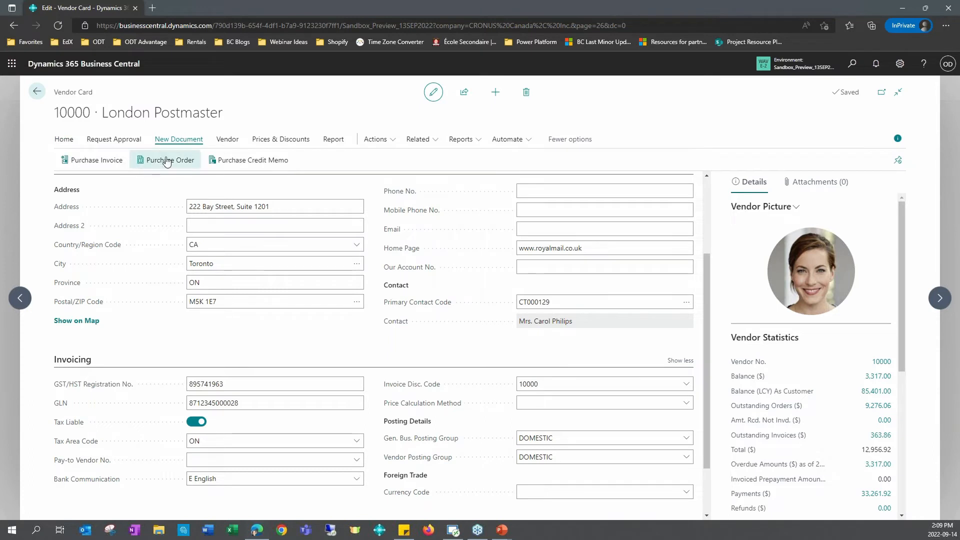
{"action": "left_click", "coordinate": [167, 161]}
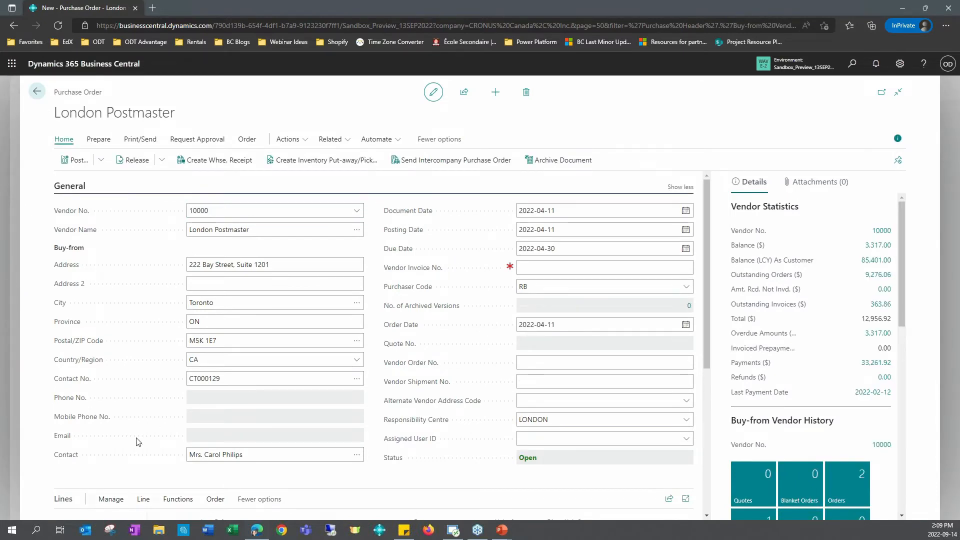
{"action": "scroll", "coordinate": [140, 436], "scroll_direction": "down", "scroll_amount": 5}
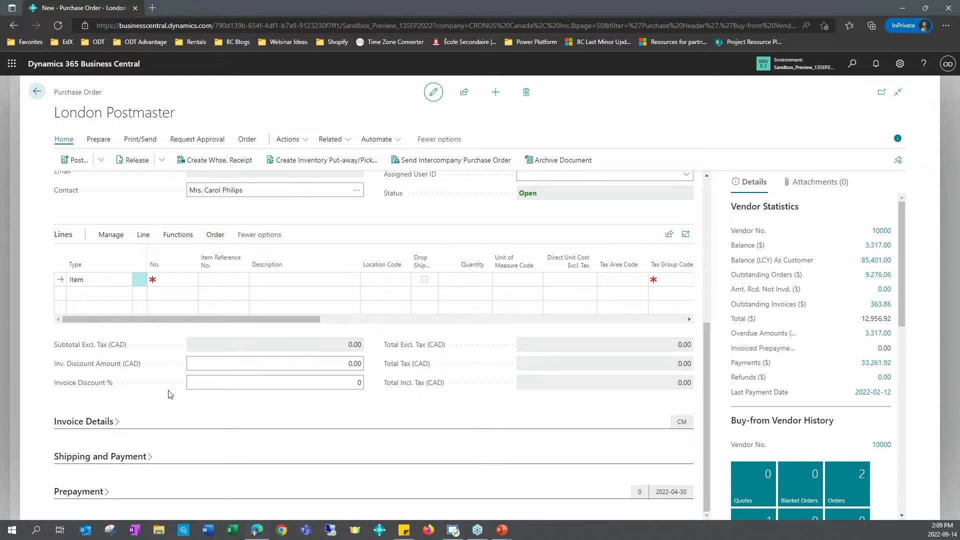
{"action": "left_click", "coordinate": [96, 421]}
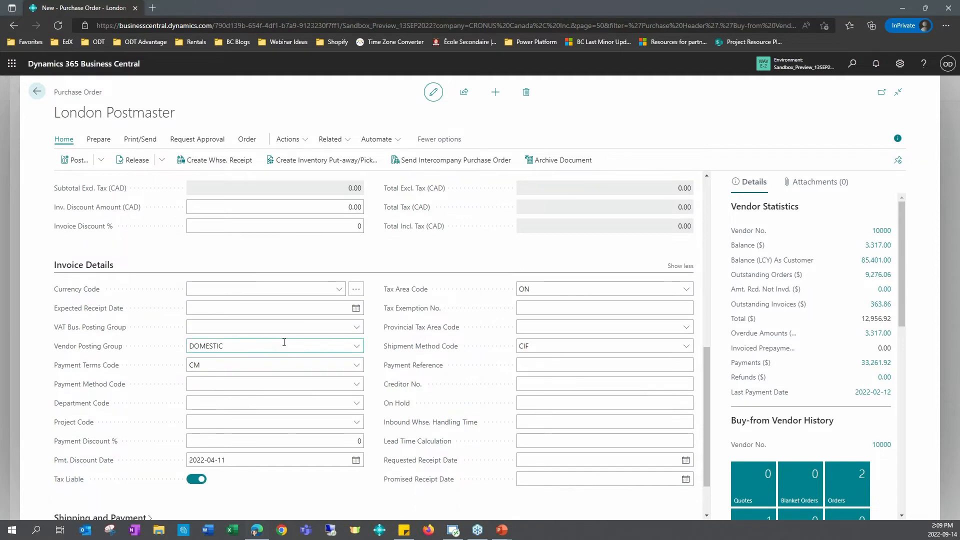
Step: Set the Vendor Posting Group in the new purchase order's Invoice Details to EU
{"action": "left_click", "coordinate": [284, 342]}
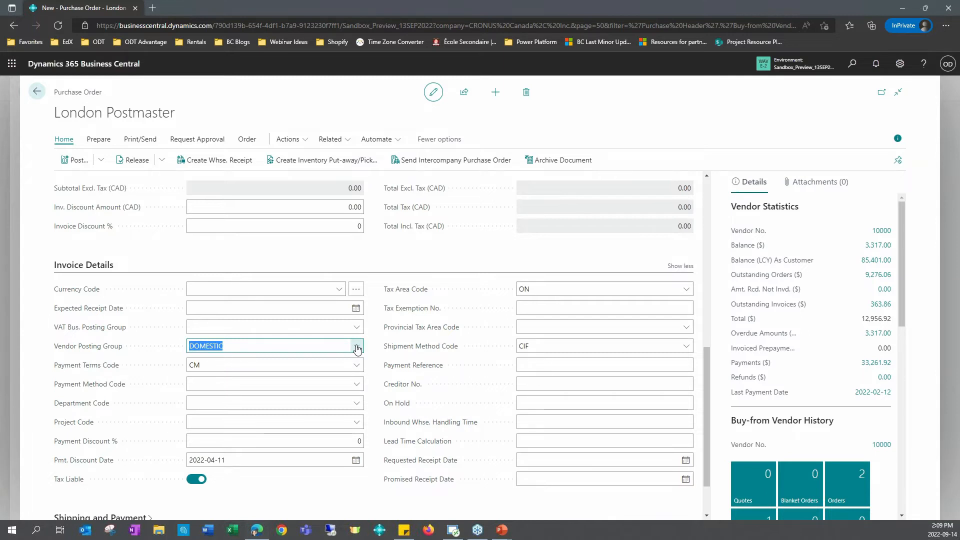
{"action": "left_click", "coordinate": [358, 347]}
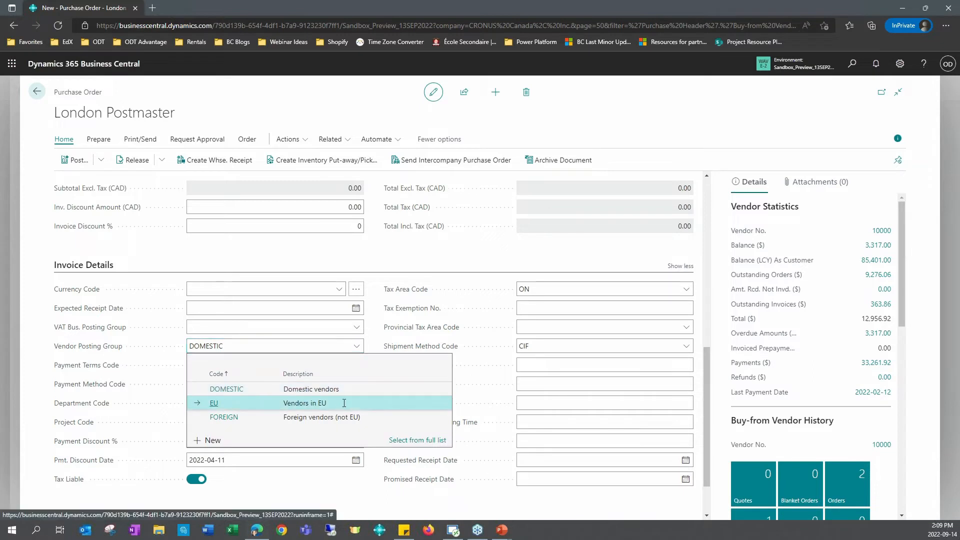
{"action": "left_click", "coordinate": [344, 403]}
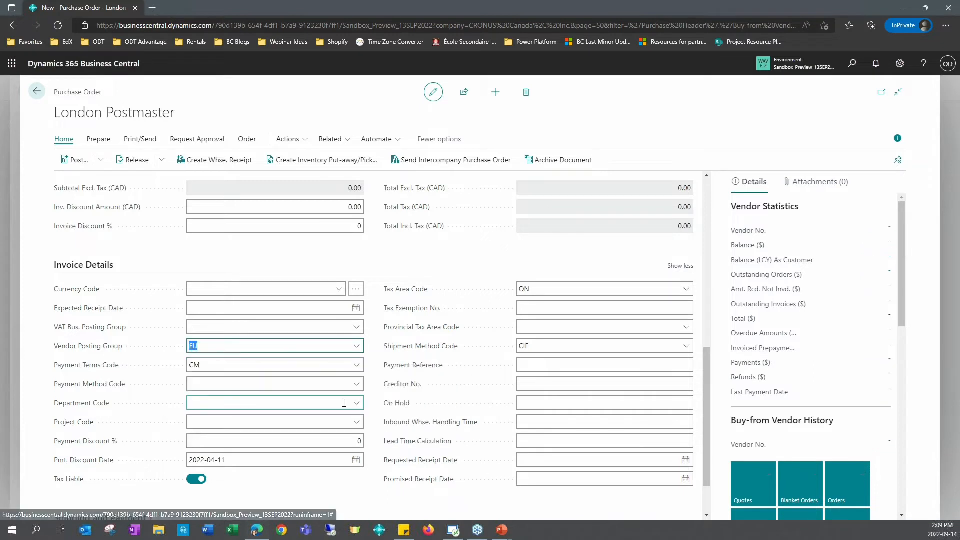
{"action": "left_click", "coordinate": [236, 346]}
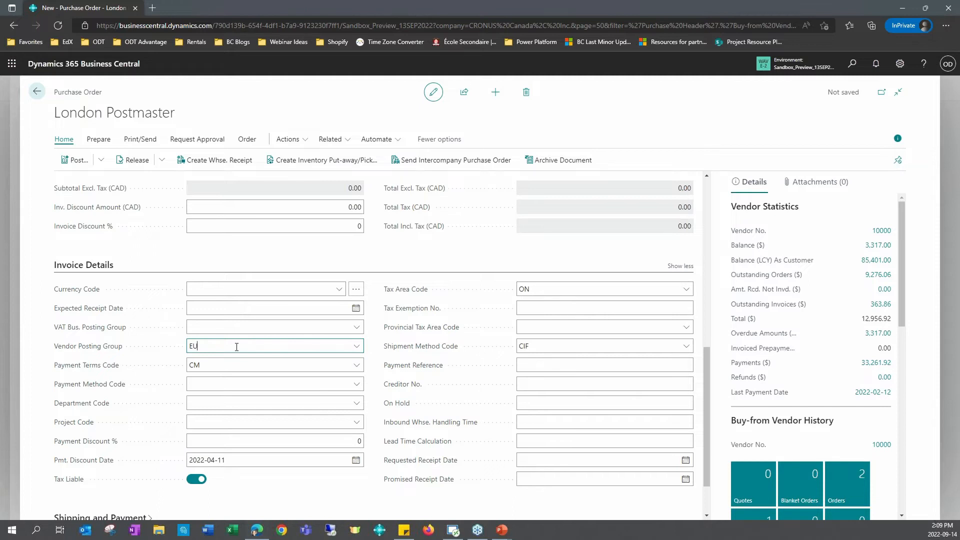
{"action": "left_click", "coordinate": [374, 350]}
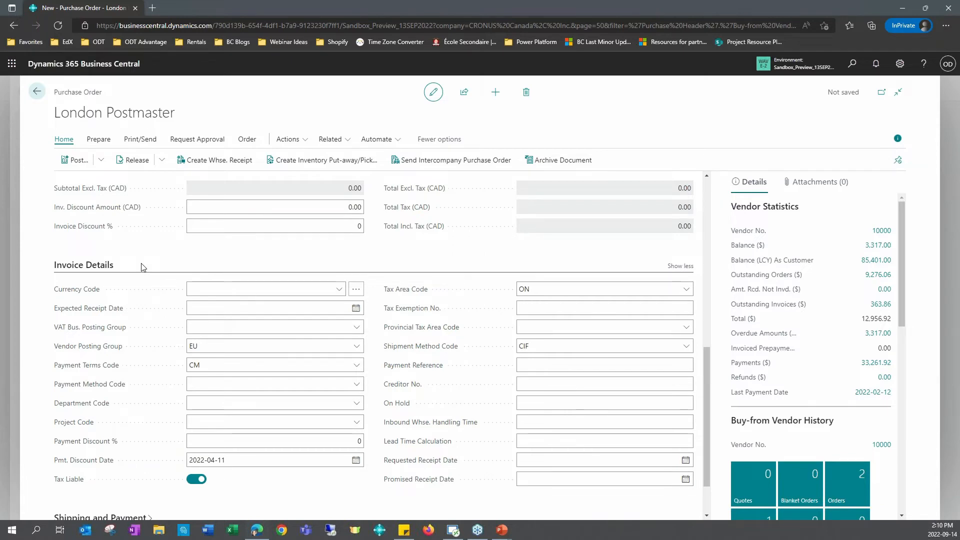
Step: Add item 1001 Touring Bicycle to the first purchase order line with location code BLUE
{"action": "scroll", "coordinate": [170, 310], "scroll_direction": "up", "scroll_amount": 10}
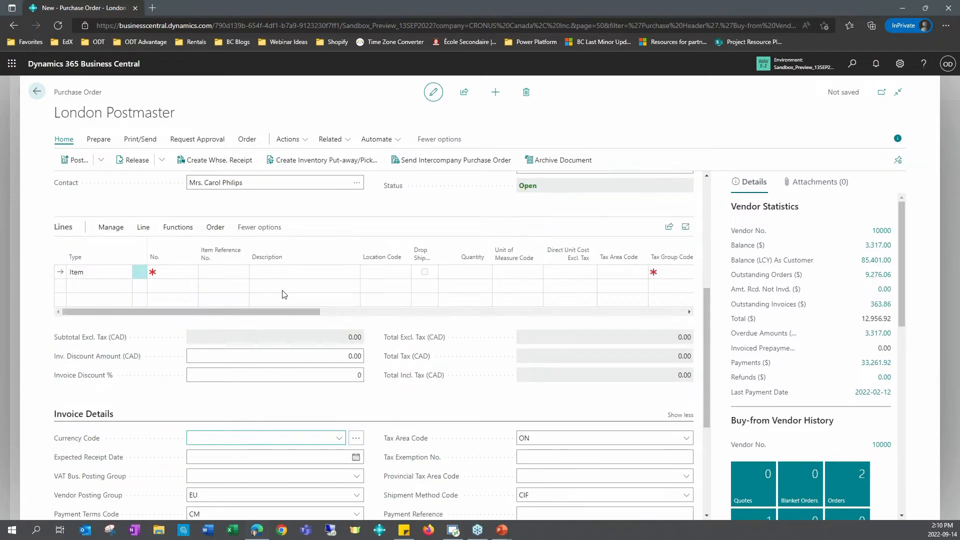
{"action": "scroll", "coordinate": [177, 338], "scroll_direction": "down", "scroll_amount": 5}
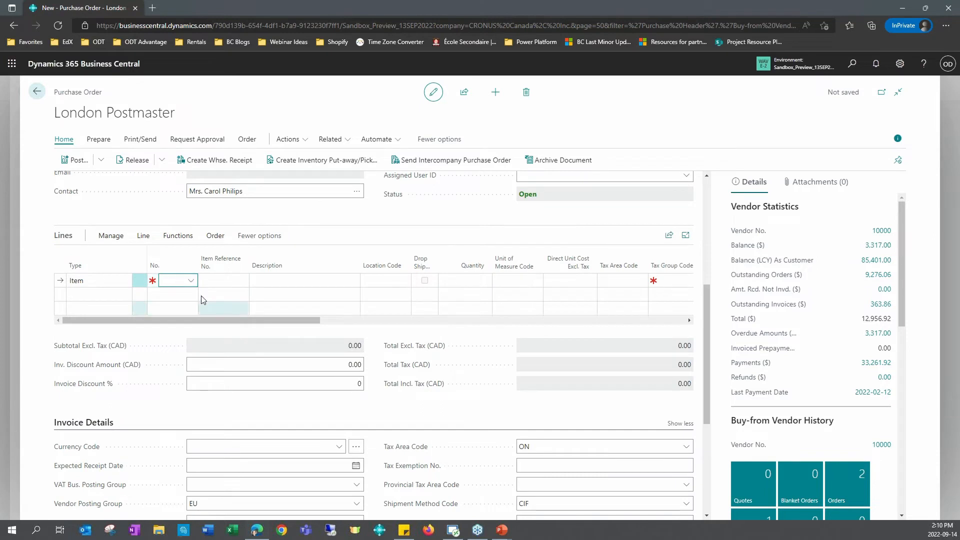
{"action": "left_click", "coordinate": [190, 280]}
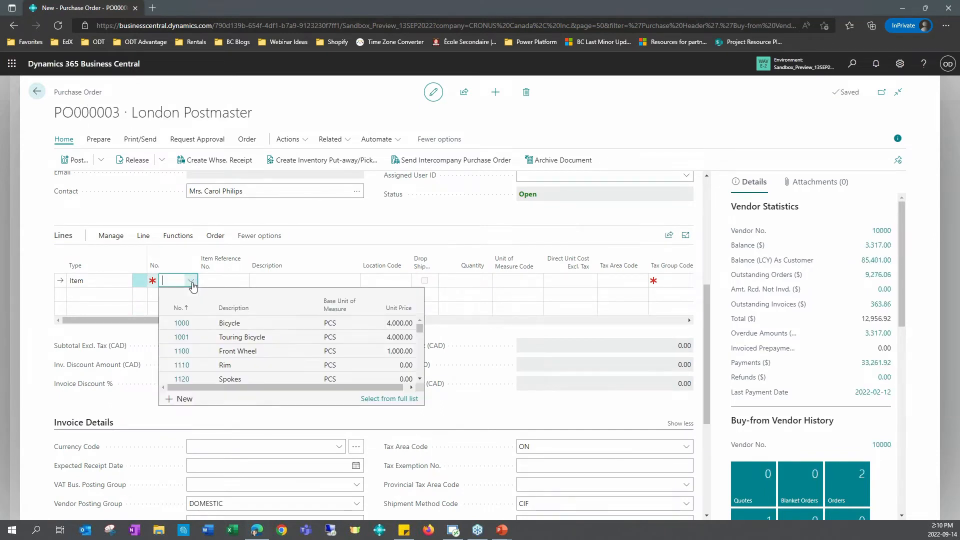
{"action": "left_click", "coordinate": [248, 339]}
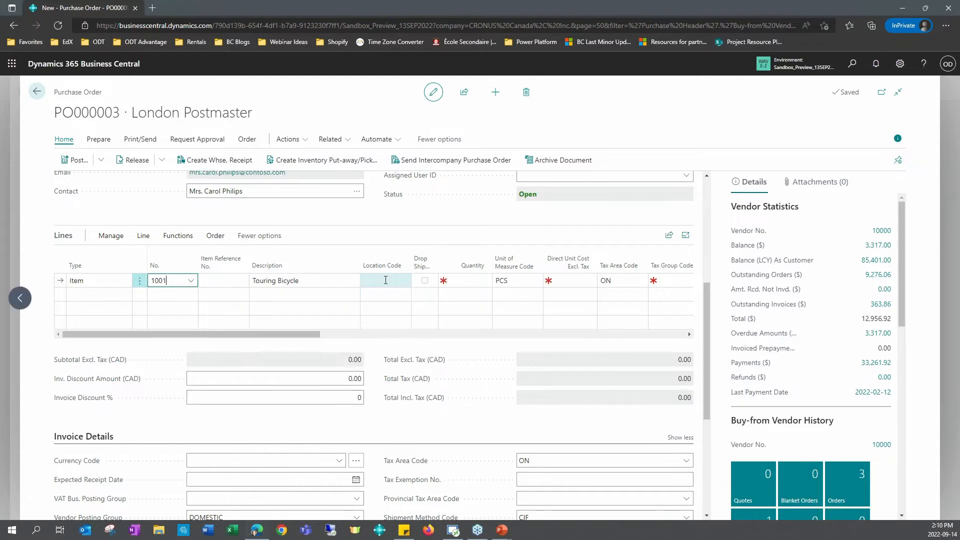
{"action": "left_click", "coordinate": [386, 280]}
{"action": "type", "text": "blue"}
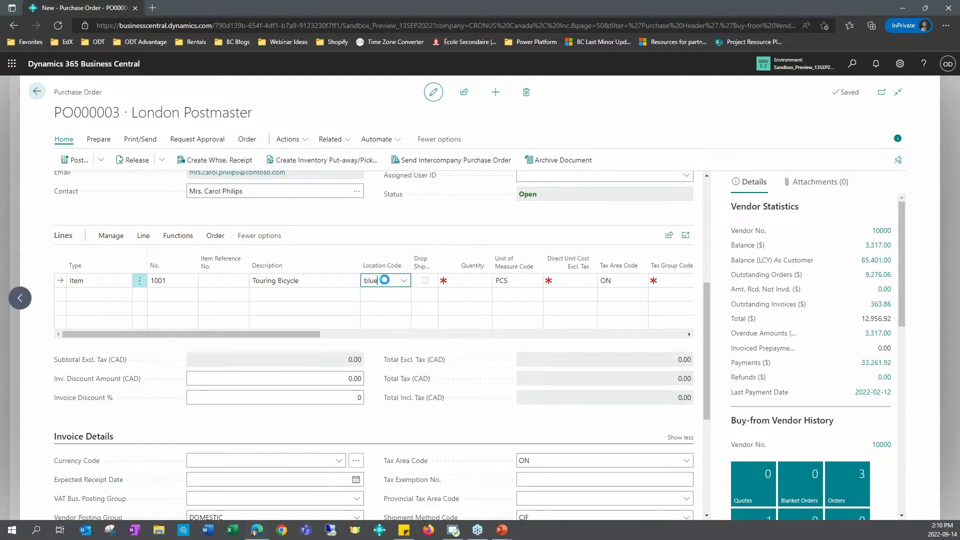
{"action": "key", "text": "Tab"}
Step: Complete the Touring Bicycle line with quantity 2, direct unit cost 100, tax area code ON and tax group code NONTAXABLE
{"action": "key", "text": "Tab"}
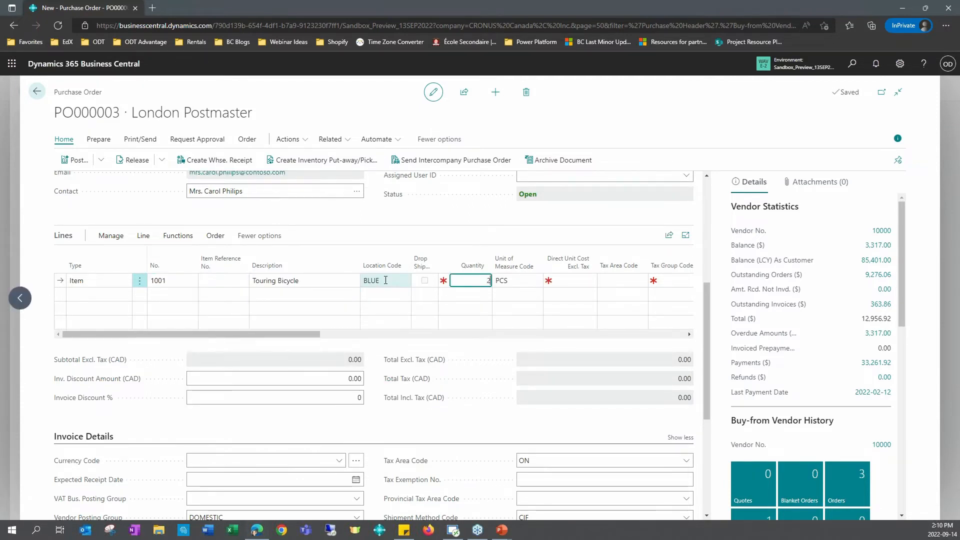
{"action": "type", "text": "2"}
{"action": "key", "text": "Tab"}
{"action": "key", "text": "Tab"}
{"action": "key", "text": "Tab"}
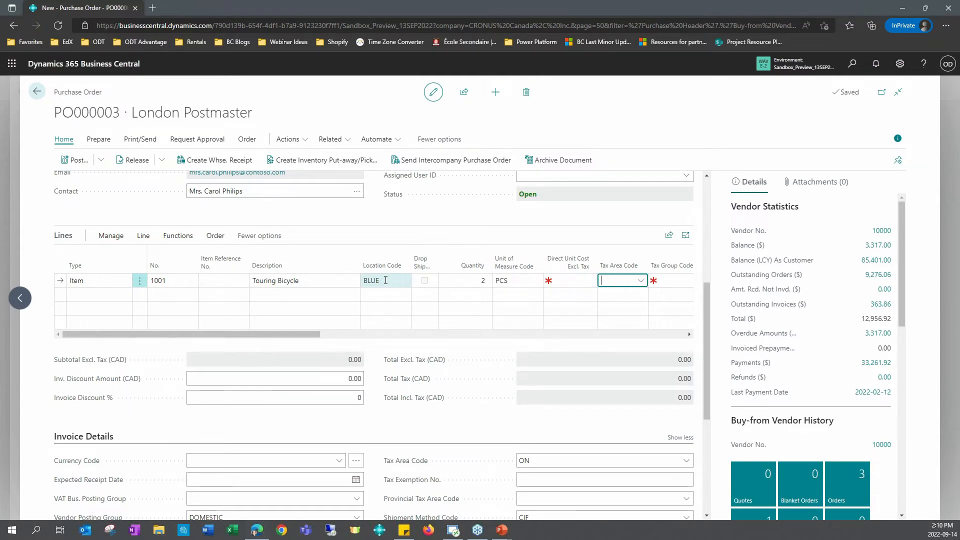
{"action": "key", "text": "shift+Tab"}
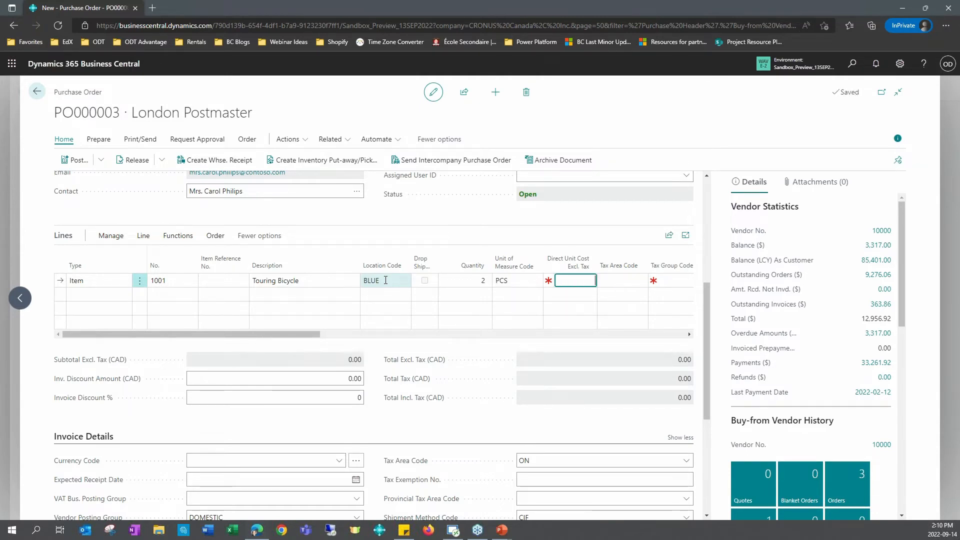
{"action": "type", "text": "100"}
{"action": "key", "text": "Tab"}
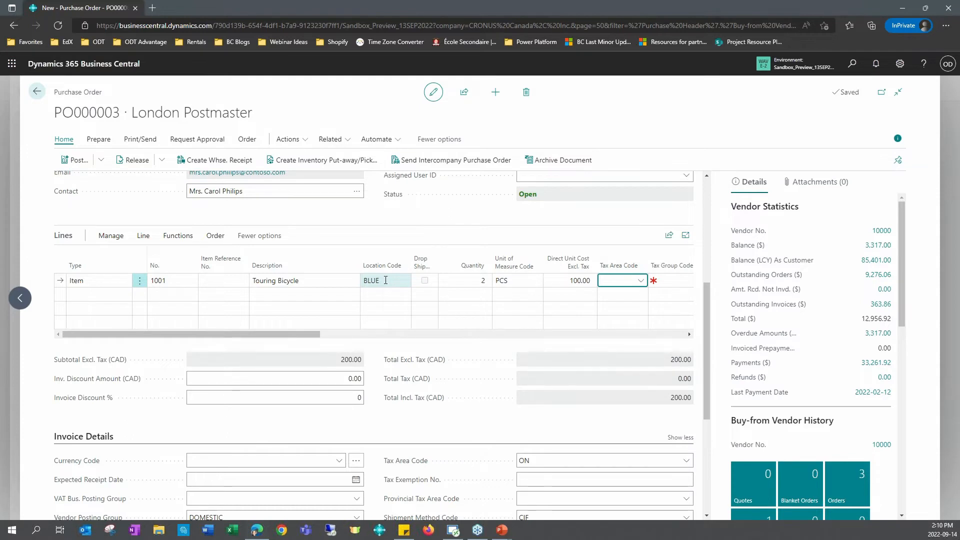
{"action": "type", "text": "on"}
{"action": "key", "text": "Tab"}
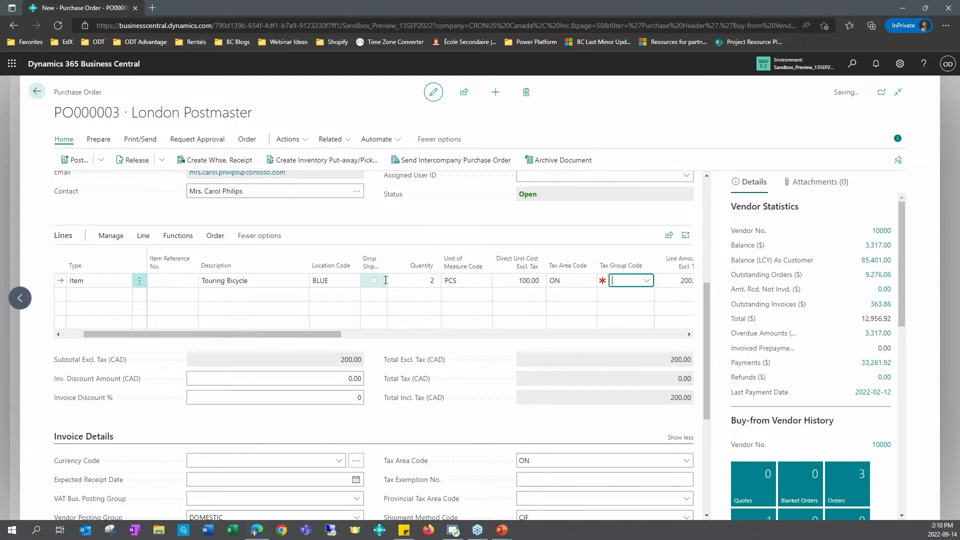
{"action": "type", "text": "n"}
{"action": "key", "text": "Tab"}
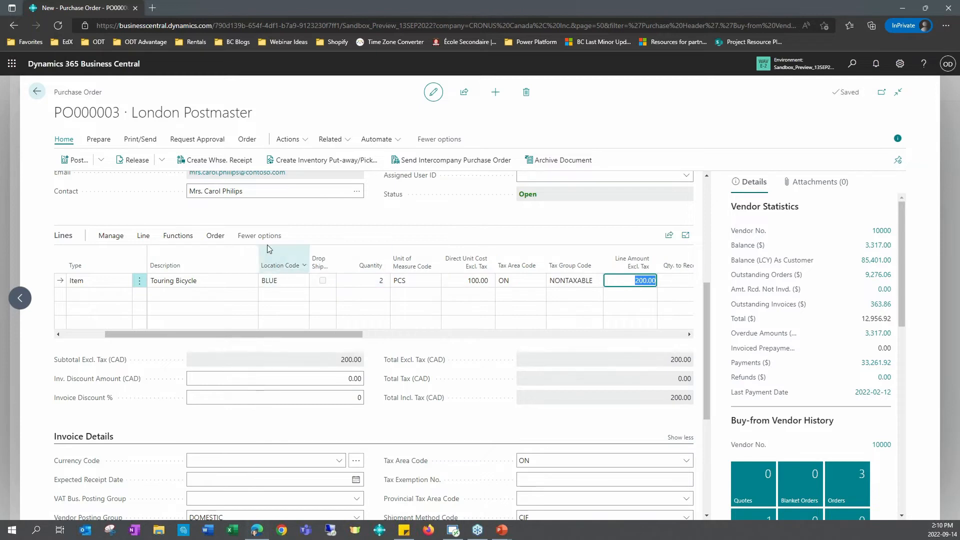
Step: Examine the report layouts offered when printing the purchase order, and close the print request without printing
{"action": "left_click", "coordinate": [148, 143]}
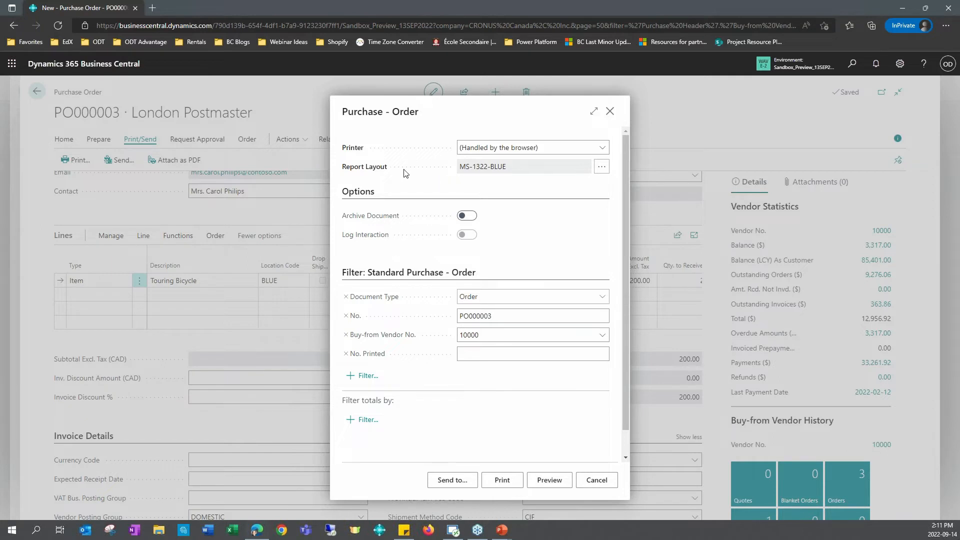
{"action": "left_click", "coordinate": [602, 169]}
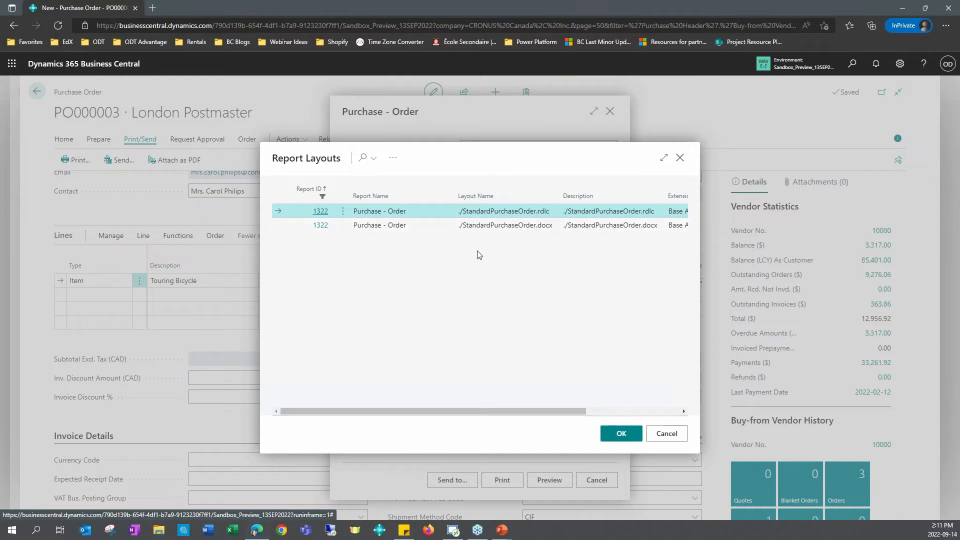
{"action": "left_click", "coordinate": [679, 159]}
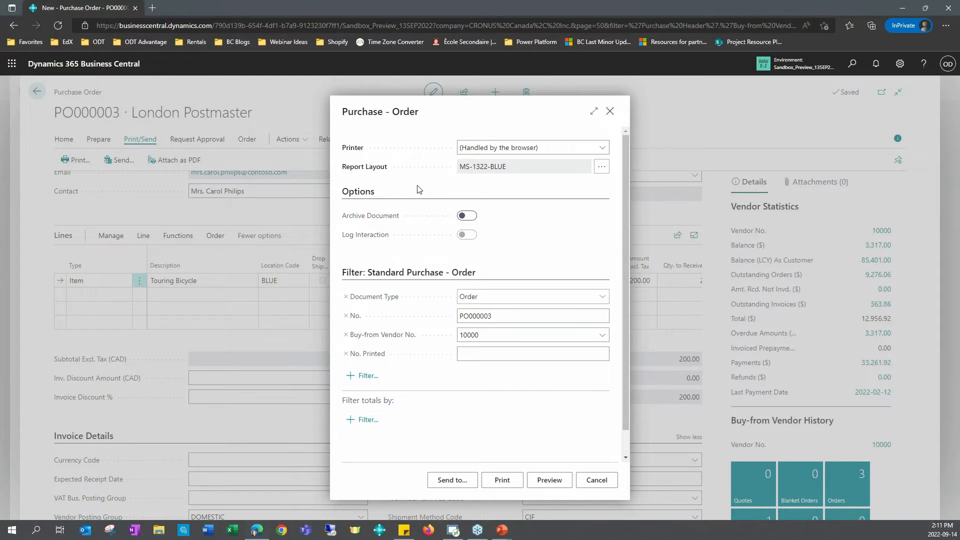
{"action": "left_click", "coordinate": [609, 115]}
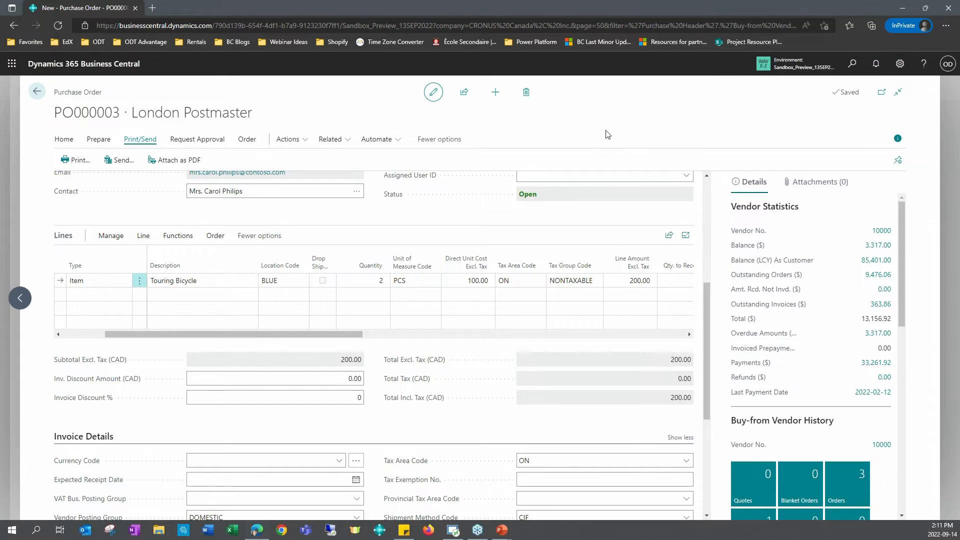
Step: Review the purchase order's home, prepare, print/send and request approval actions
{"action": "scroll", "coordinate": [589, 236], "scroll_direction": "up", "scroll_amount": 2}
{"action": "scroll", "coordinate": [589, 237], "scroll_direction": "up", "scroll_amount": 4}
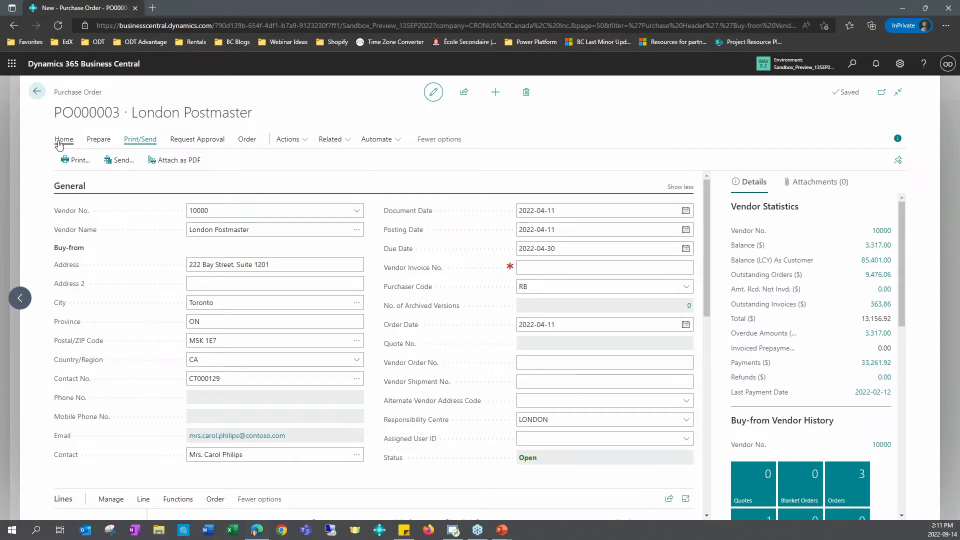
{"action": "left_click", "coordinate": [59, 143]}
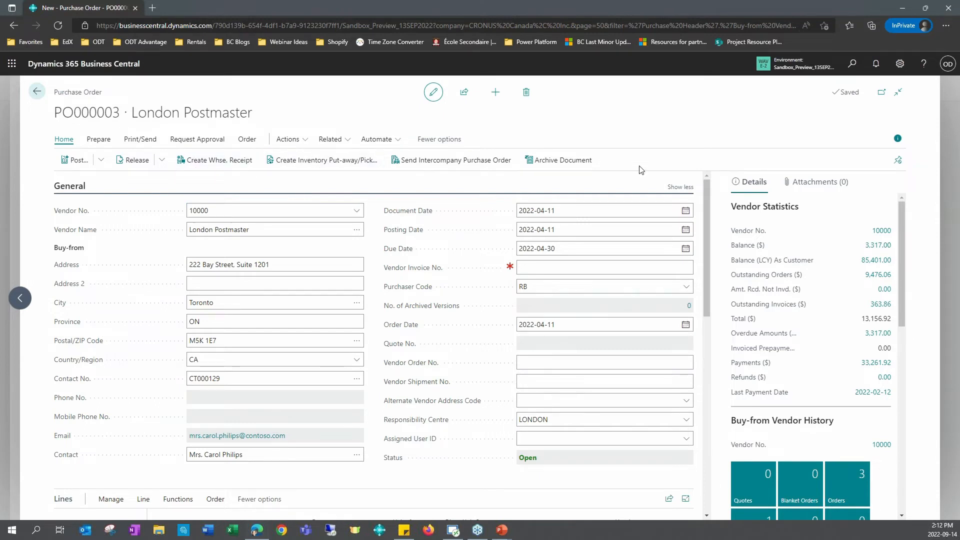
{"action": "left_click", "coordinate": [97, 142]}
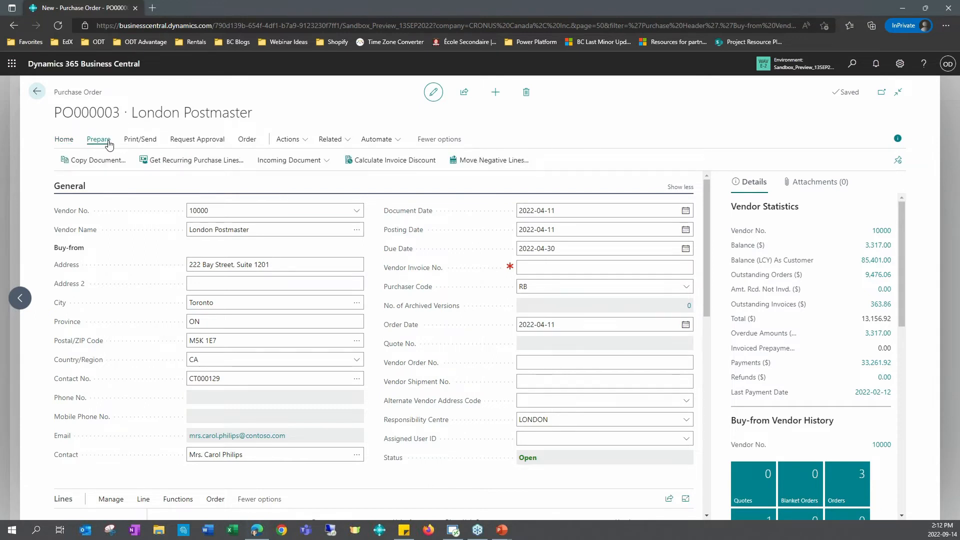
{"action": "left_click", "coordinate": [151, 141]}
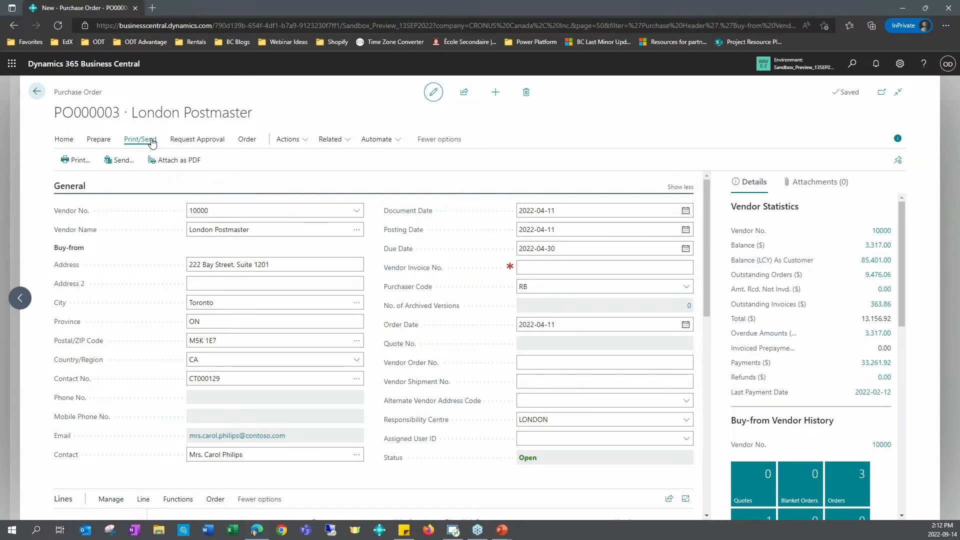
{"action": "left_click", "coordinate": [183, 141]}
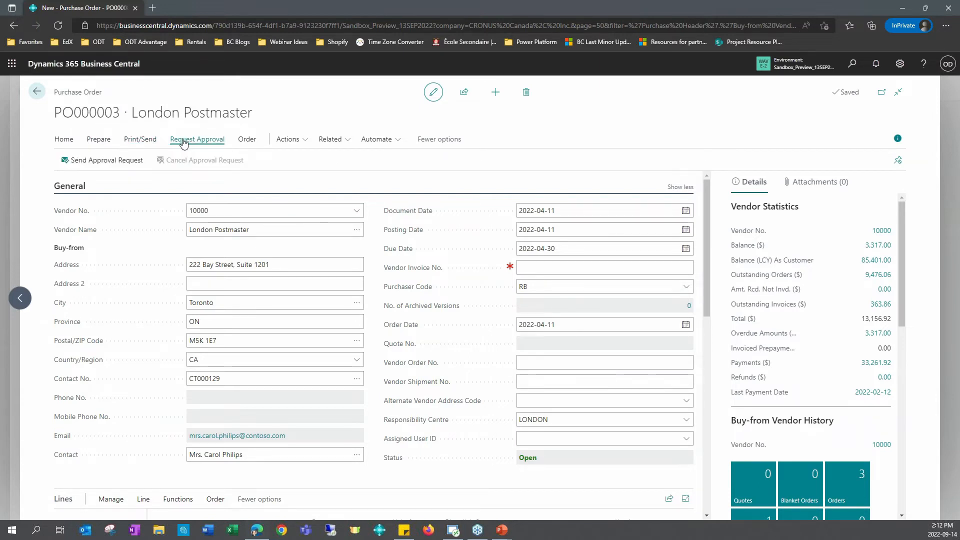
{"action": "left_click", "coordinate": [146, 140]}
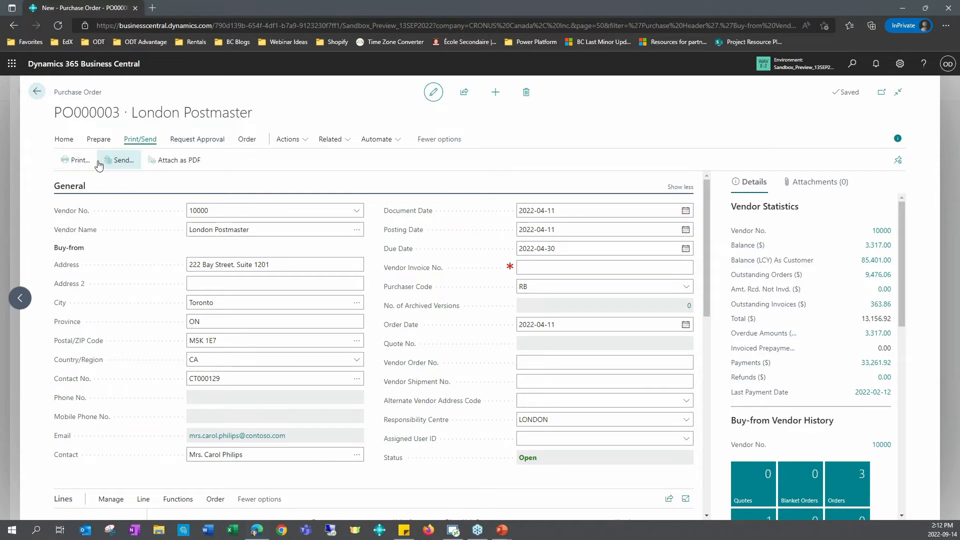
Step: Unpin the purchase order's action bar, display its print and send actions, and pin the bar again
{"action": "left_click", "coordinate": [902, 166]}
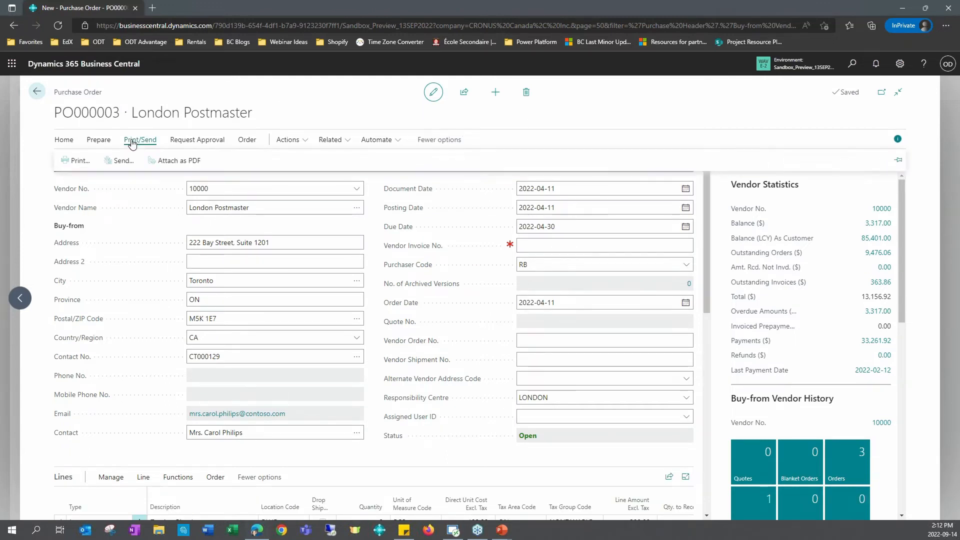
{"action": "mouse_move", "coordinate": [161, 143]}
{"action": "left_click", "coordinate": [899, 160]}
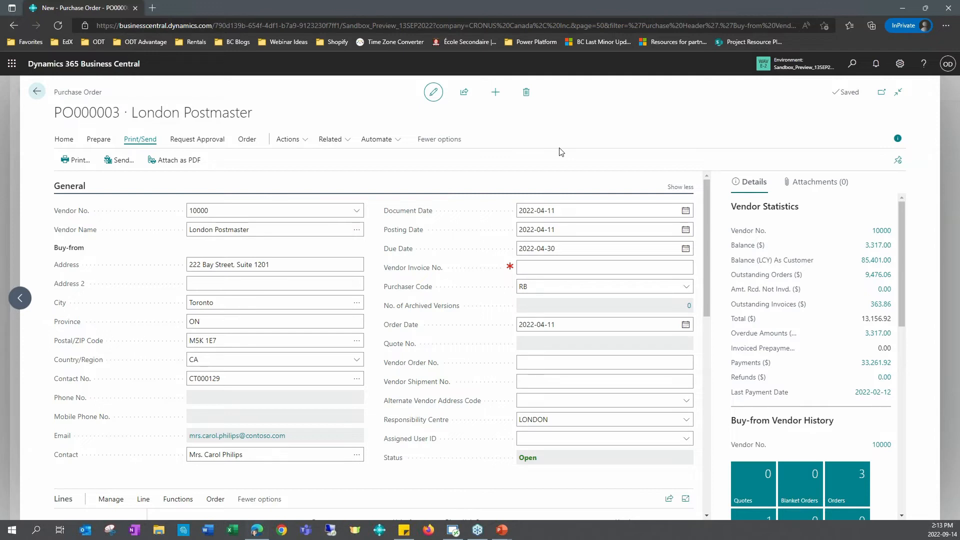
Step: Search for the posted sales invoices and open their list
{"action": "left_click", "coordinate": [851, 64]}
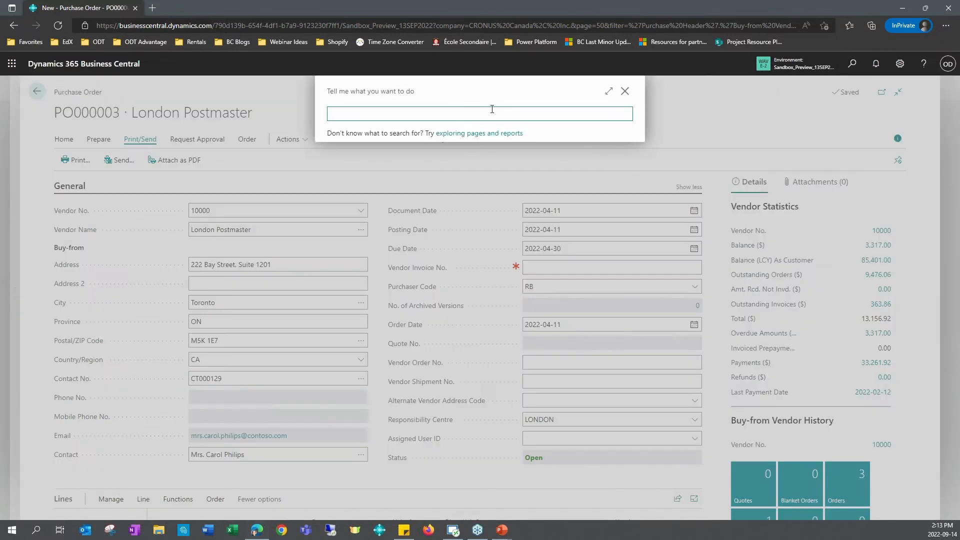
{"action": "type", "text": "posted sales in"}
{"action": "left_click", "coordinate": [391, 238]}
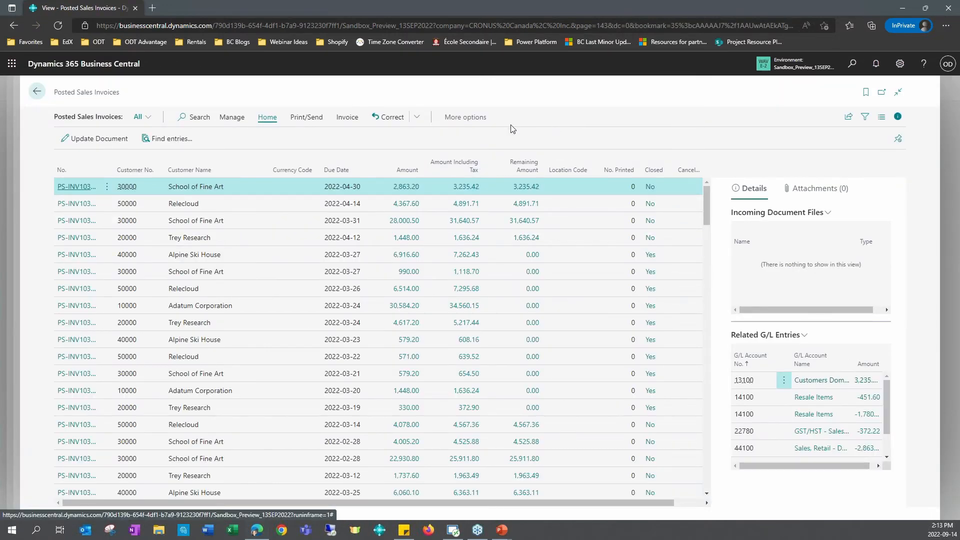
Step: Show the invoice-related actions and try to correct the School of Fine Art invoice due 2022-04-30
{"action": "left_click", "coordinate": [348, 123]}
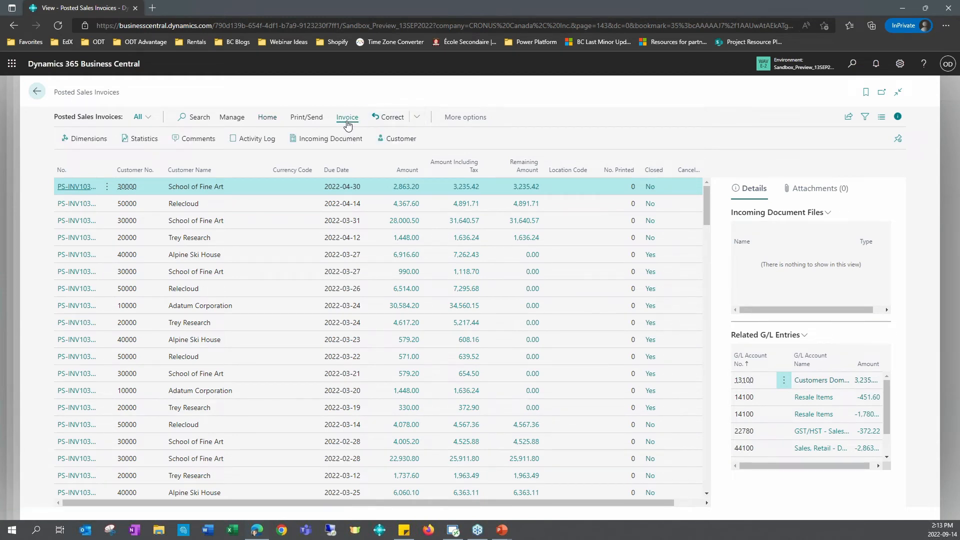
{"action": "left_click", "coordinate": [388, 118]}
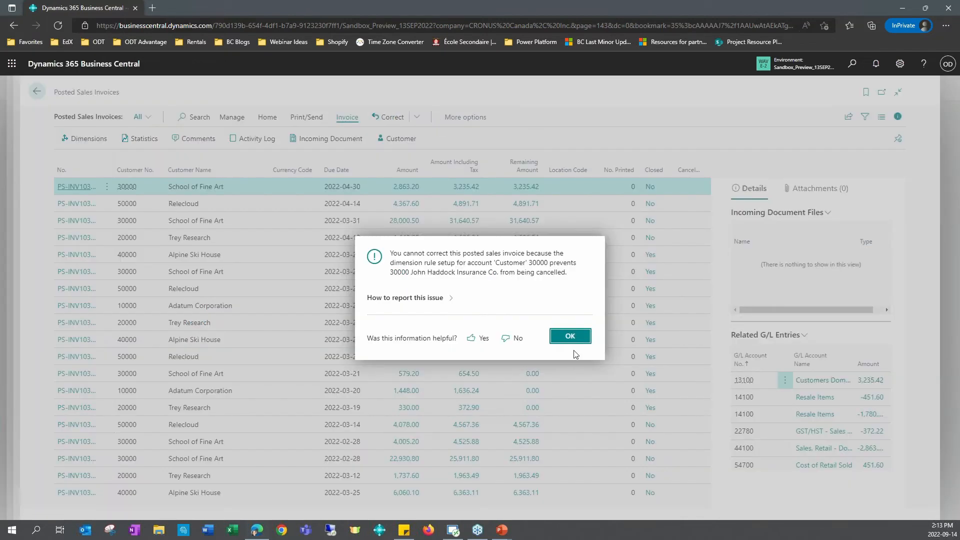
{"action": "left_click", "coordinate": [573, 337]}
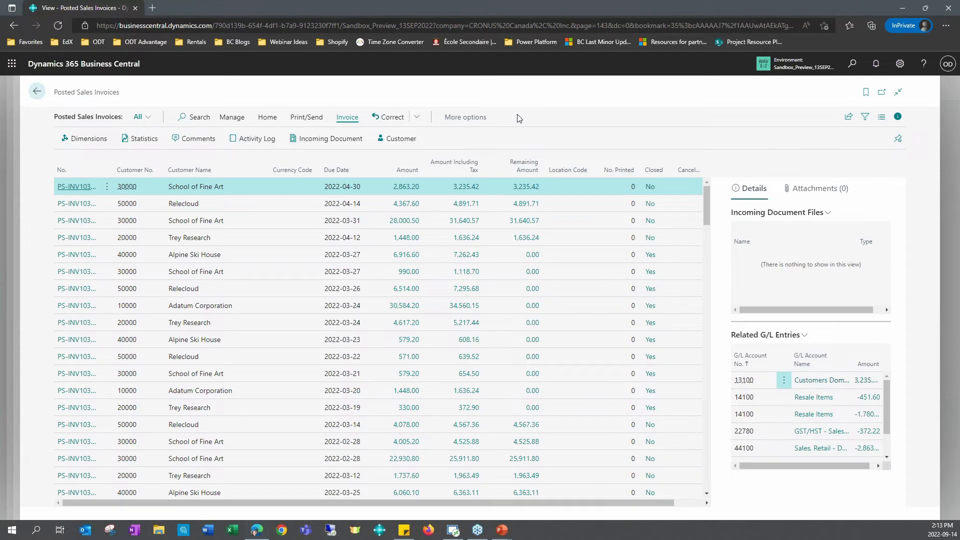
Step: Leave the posted sales invoices and return to the London Postmaster vendor card
{"action": "left_click", "coordinate": [36, 92]}
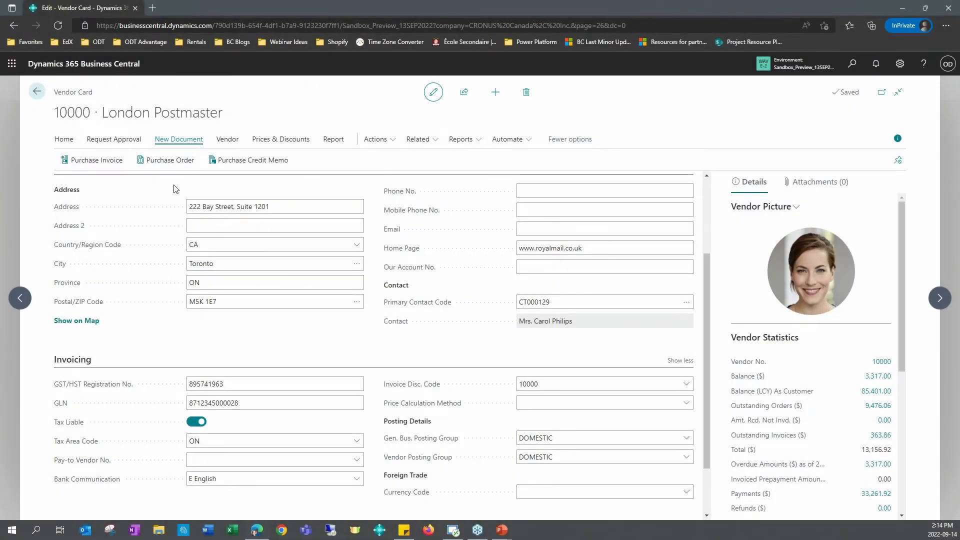
{"action": "mouse_move", "coordinate": [84, 303]}
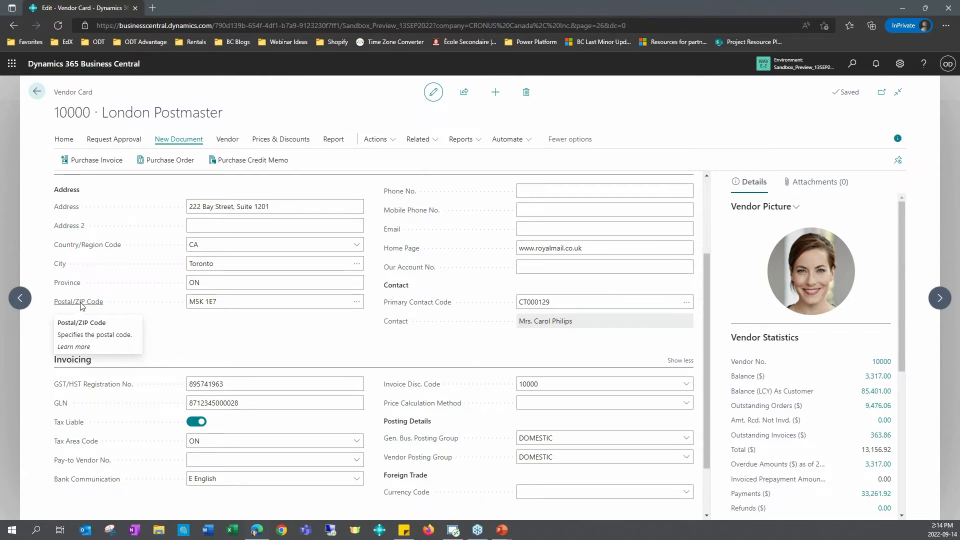
{"action": "mouse_move", "coordinate": [75, 423]}
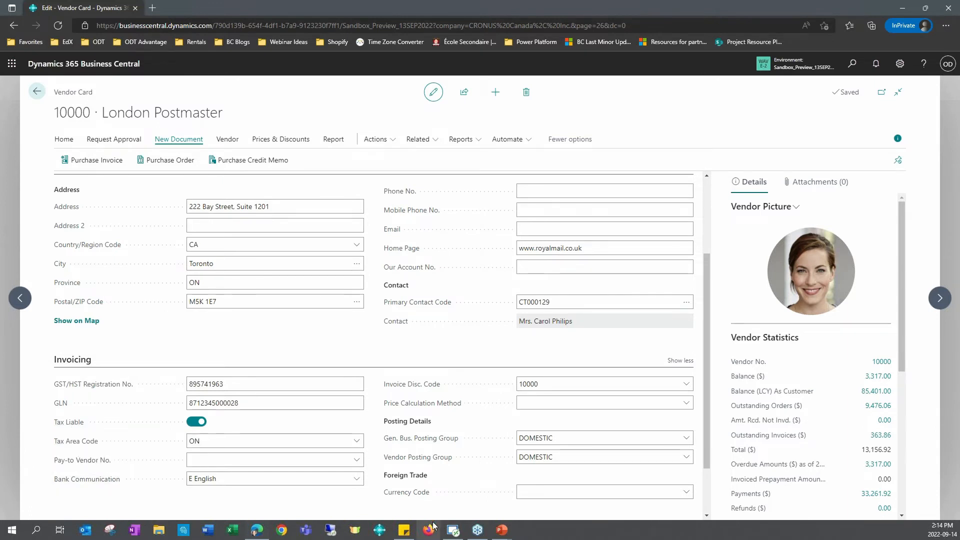
Step: Open the personal settings, read the Teaching Tips description, switch teaching tips on and off again, and close the settings
{"action": "mouse_move", "coordinate": [439, 442]}
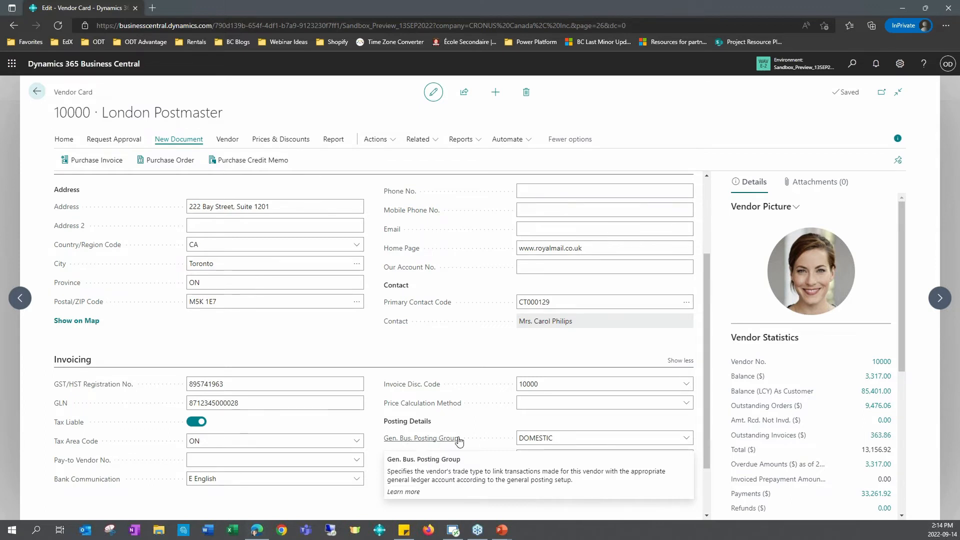
{"action": "left_click", "coordinate": [900, 73]}
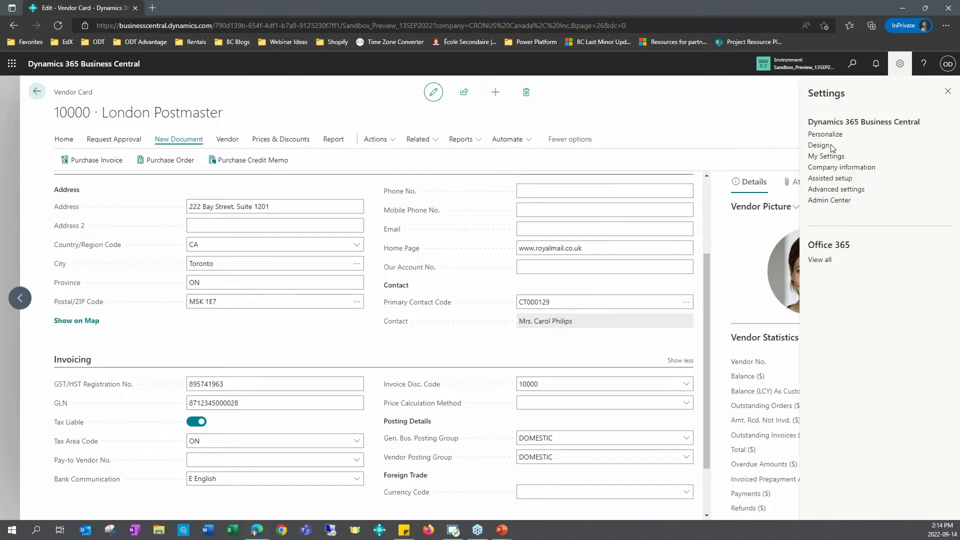
{"action": "left_click", "coordinate": [826, 157]}
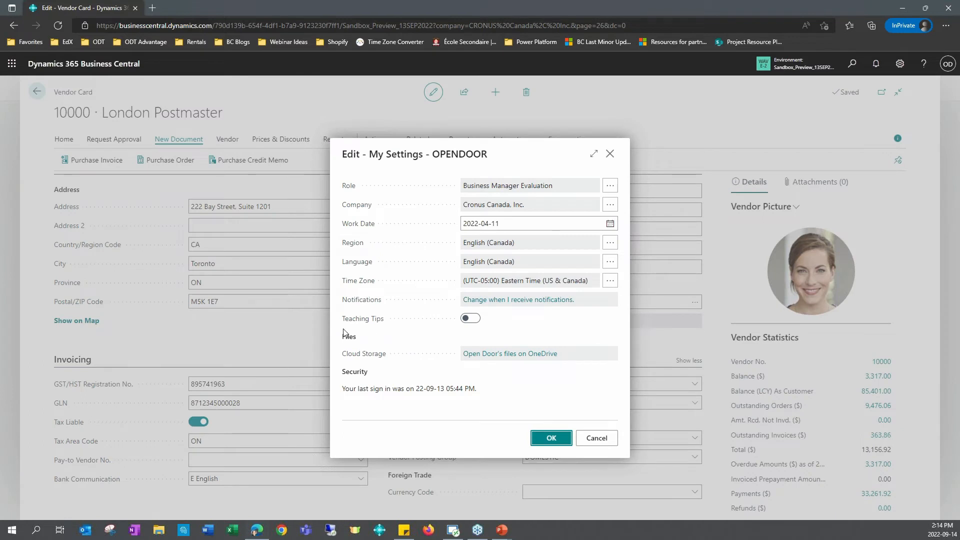
{"action": "mouse_move", "coordinate": [380, 326]}
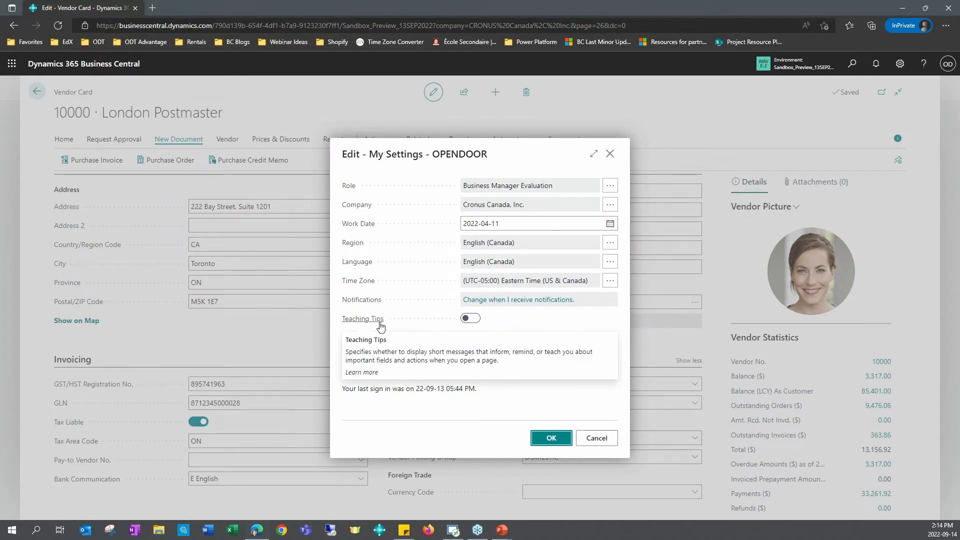
{"action": "left_click", "coordinate": [469, 320]}
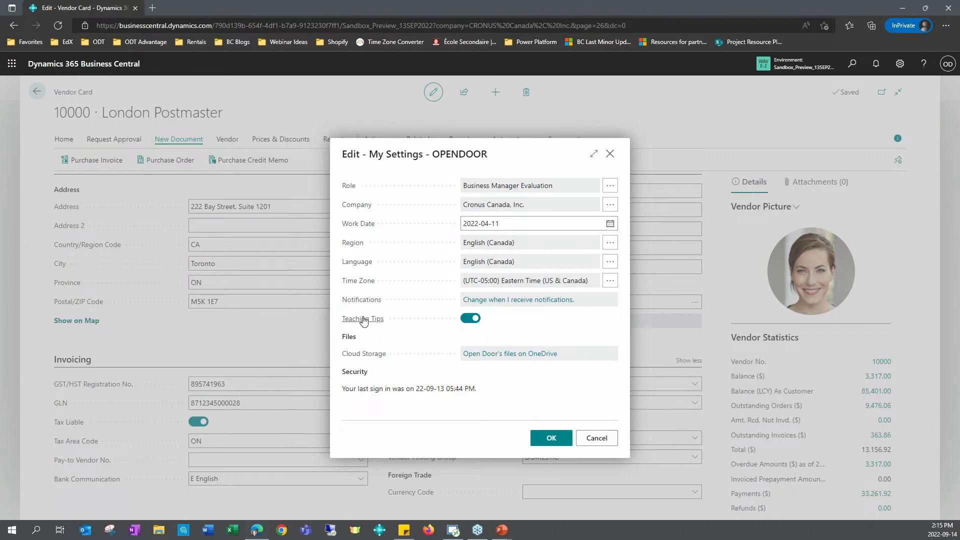
{"action": "left_click", "coordinate": [470, 319]}
{"action": "left_click", "coordinate": [610, 155]}
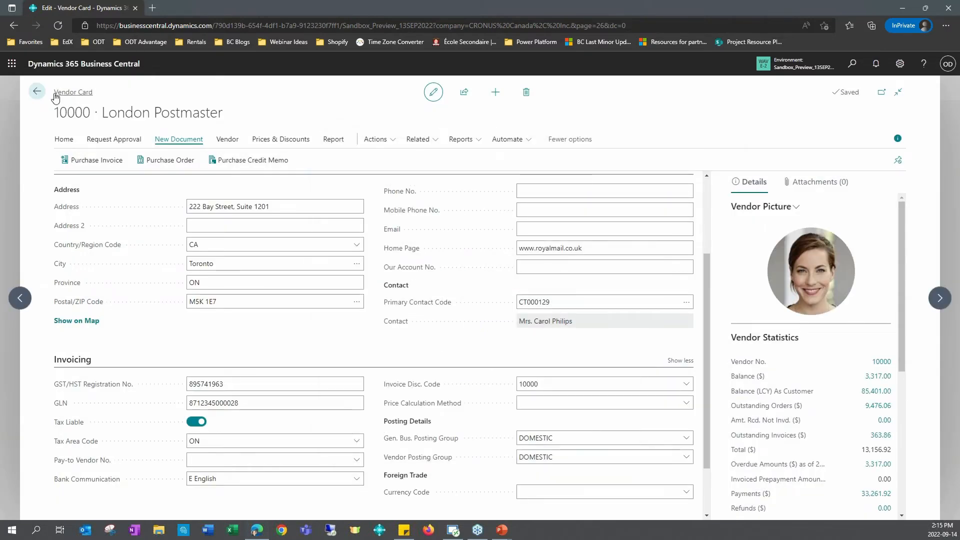
Step: Return from the vendor card to the home page, search for "finan" and open the Financial Reports list
{"action": "left_click", "coordinate": [38, 92]}
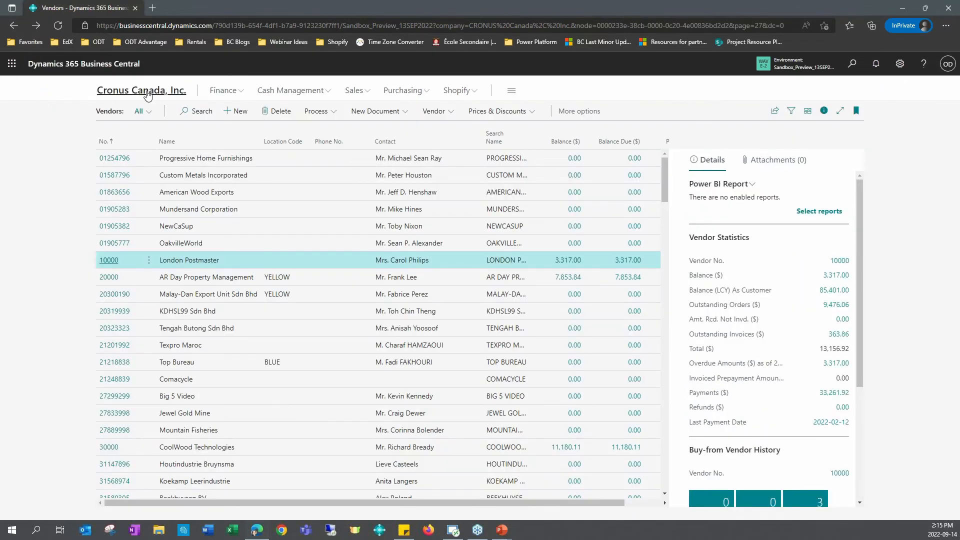
{"action": "left_click", "coordinate": [145, 91]}
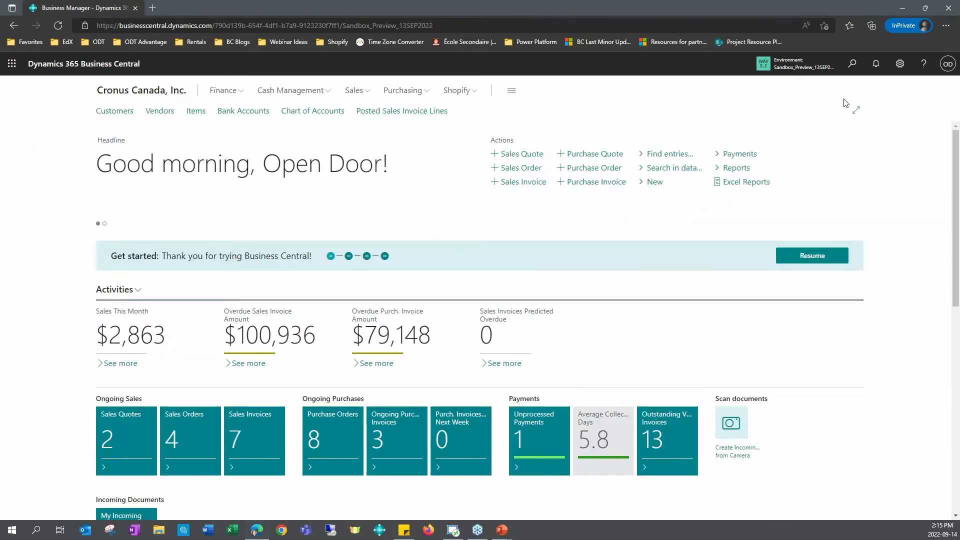
{"action": "left_click", "coordinate": [853, 64]}
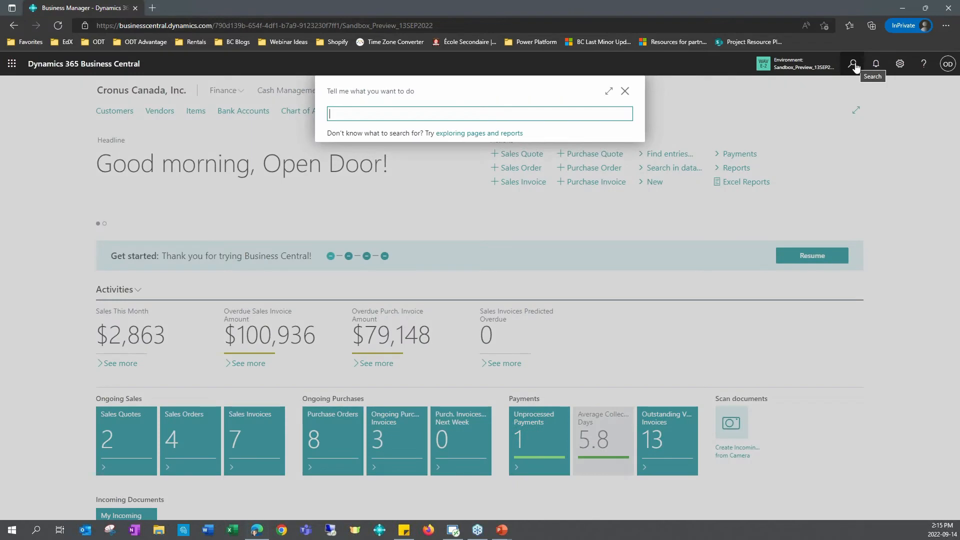
{"action": "type", "text": "finaci"}
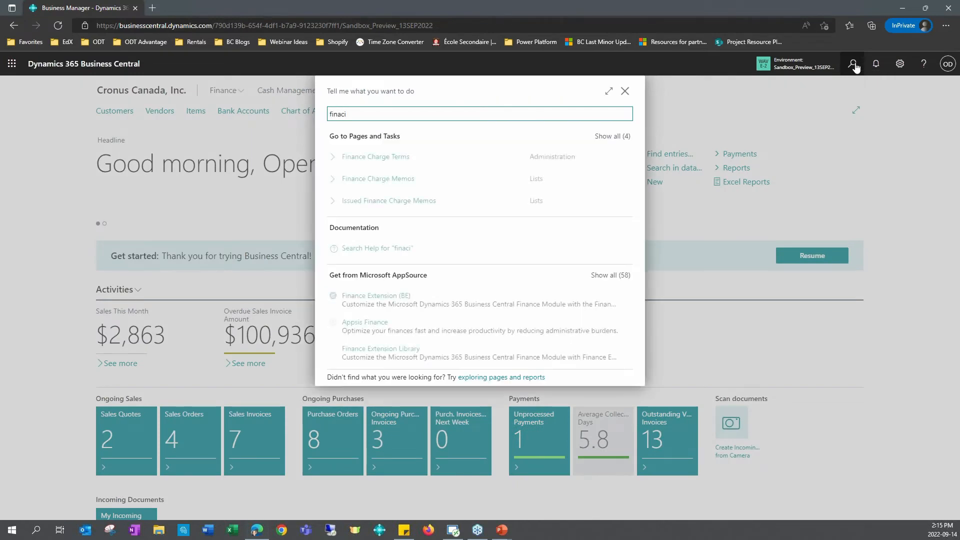
{"action": "key", "text": "BackSpace"}
{"action": "key", "text": "BackSpace"}
{"action": "type", "text": "n"}
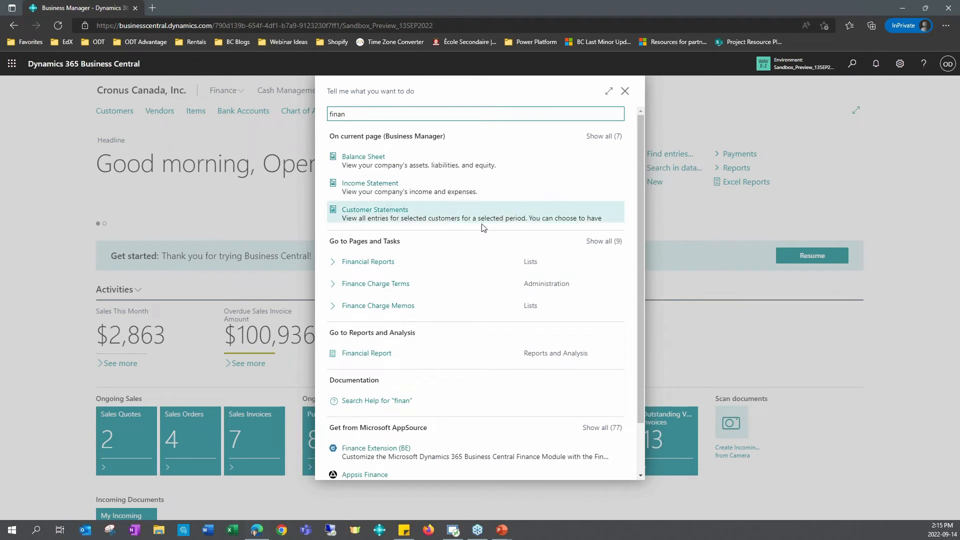
{"action": "left_click", "coordinate": [383, 268]}
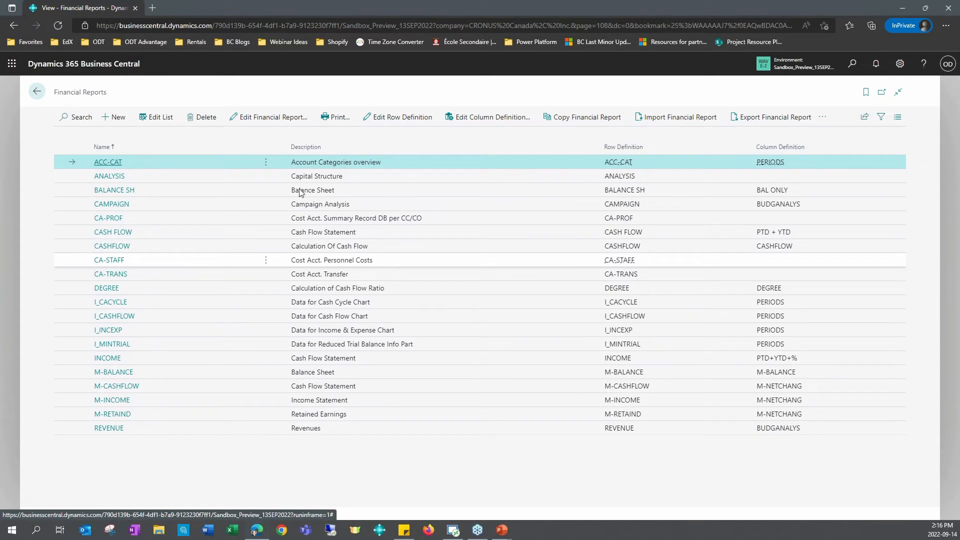
Step: Open the ACC-CAT financial report for editing and review its balance sheet and income statement rows
{"action": "left_click", "coordinate": [258, 119]}
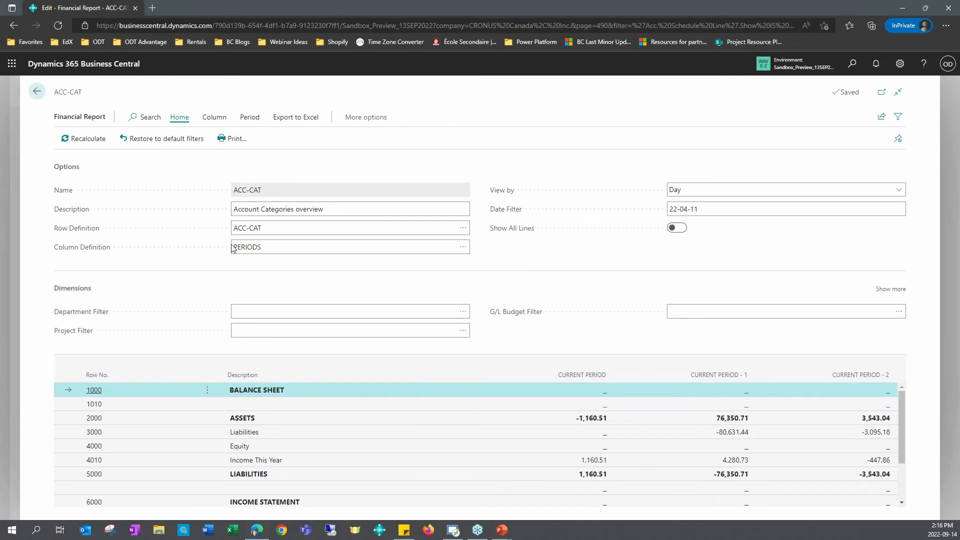
{"action": "scroll", "coordinate": [502, 391], "scroll_direction": "down", "scroll_amount": 2}
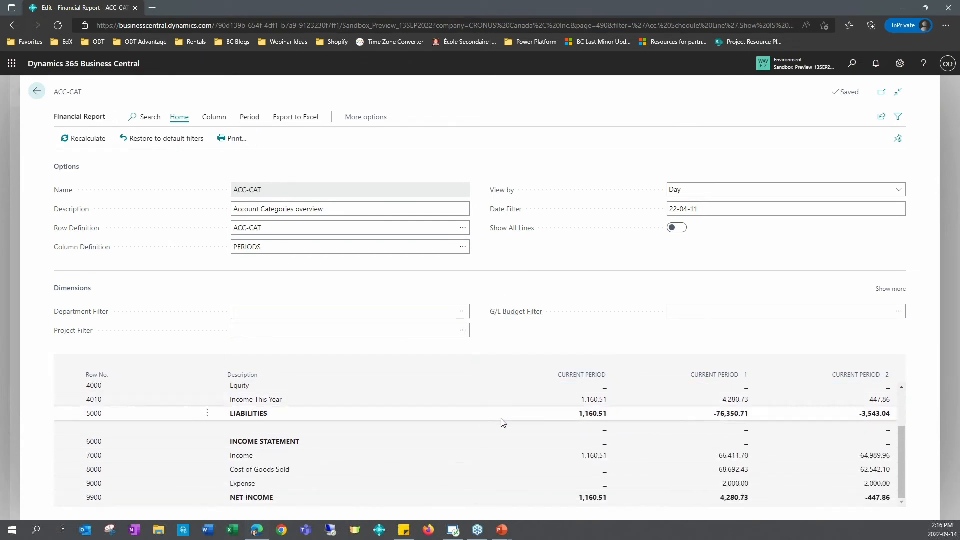
{"action": "scroll", "coordinate": [502, 443], "scroll_direction": "up", "scroll_amount": 2}
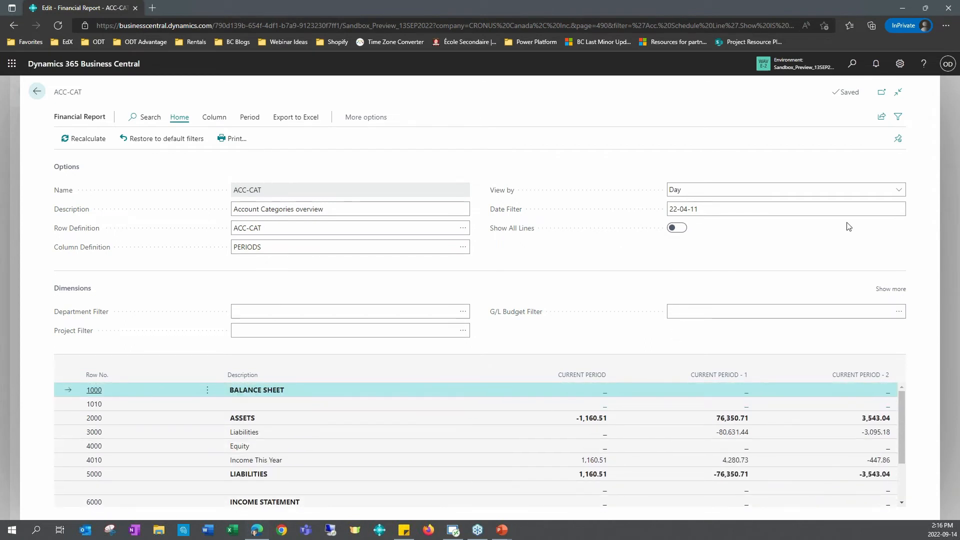
Step: Show the ACC-CAT report's sharing options and its column and period actions, and return to the home page
{"action": "left_click", "coordinate": [881, 117]}
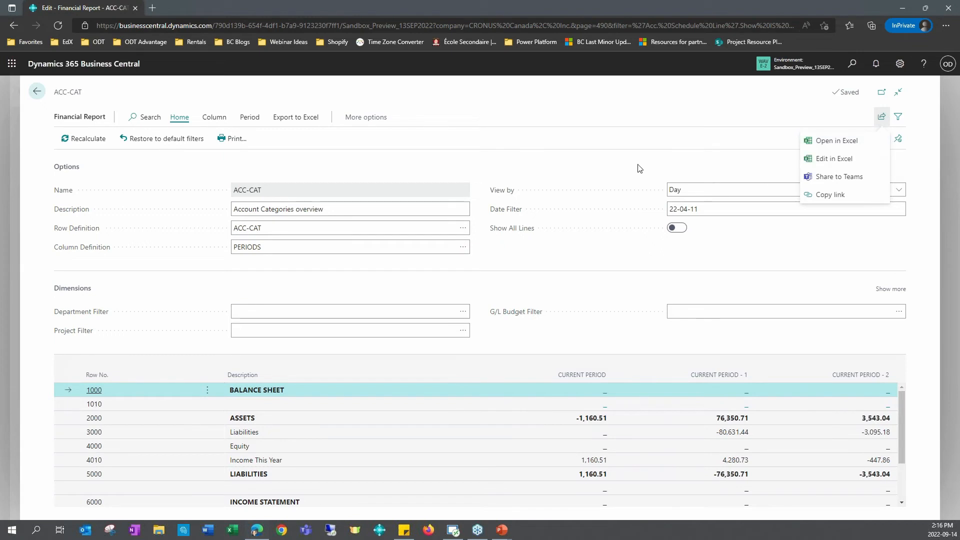
{"action": "left_click", "coordinate": [623, 122]}
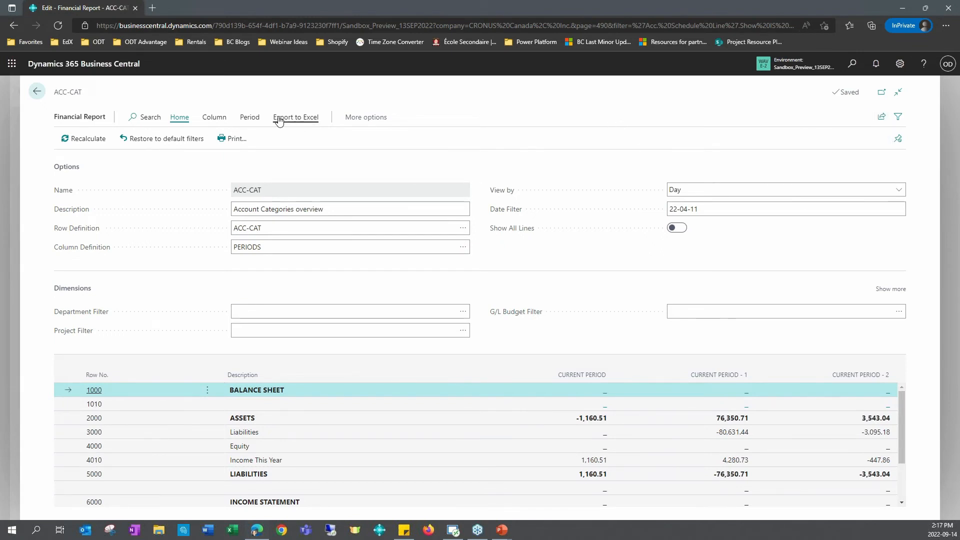
{"action": "left_click", "coordinate": [211, 119]}
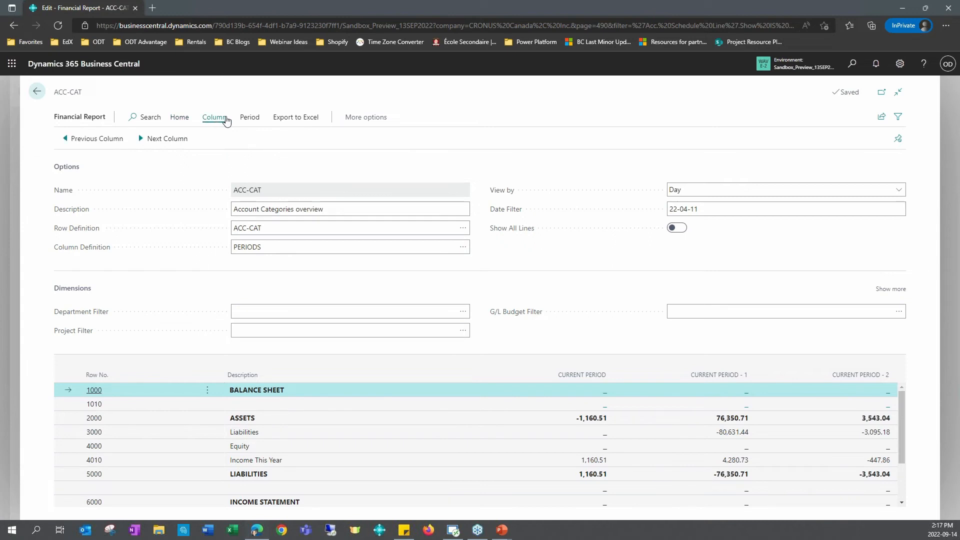
{"action": "left_click", "coordinate": [253, 119]}
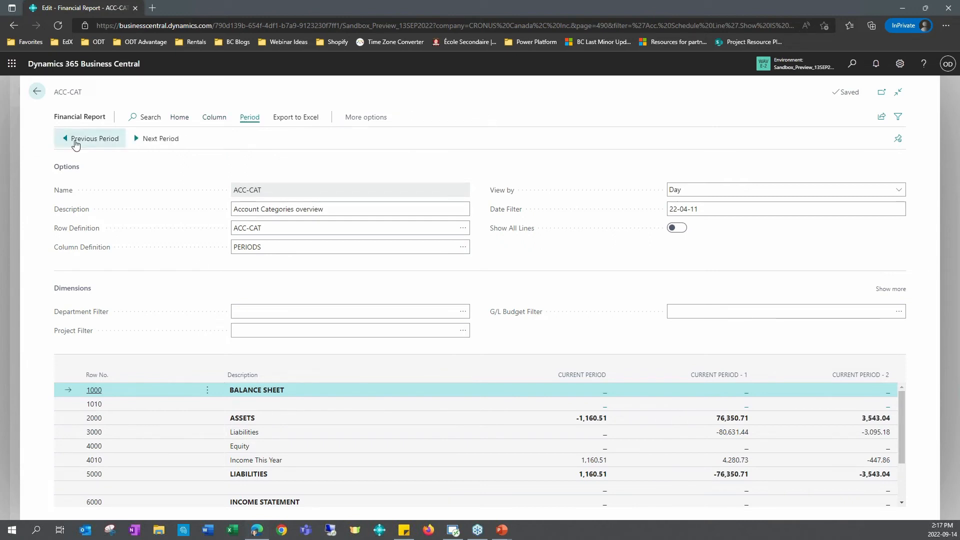
{"action": "left_click", "coordinate": [38, 94]}
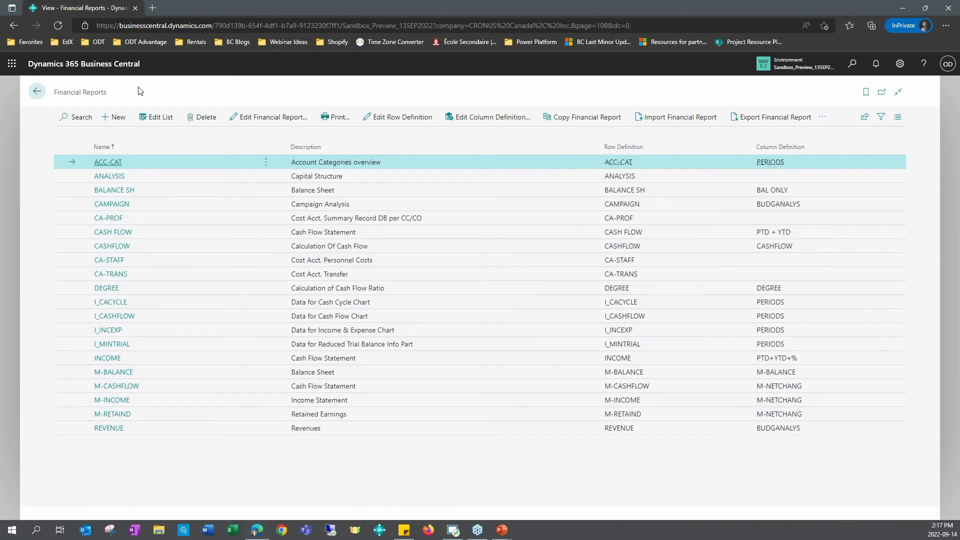
{"action": "left_click", "coordinate": [37, 95]}
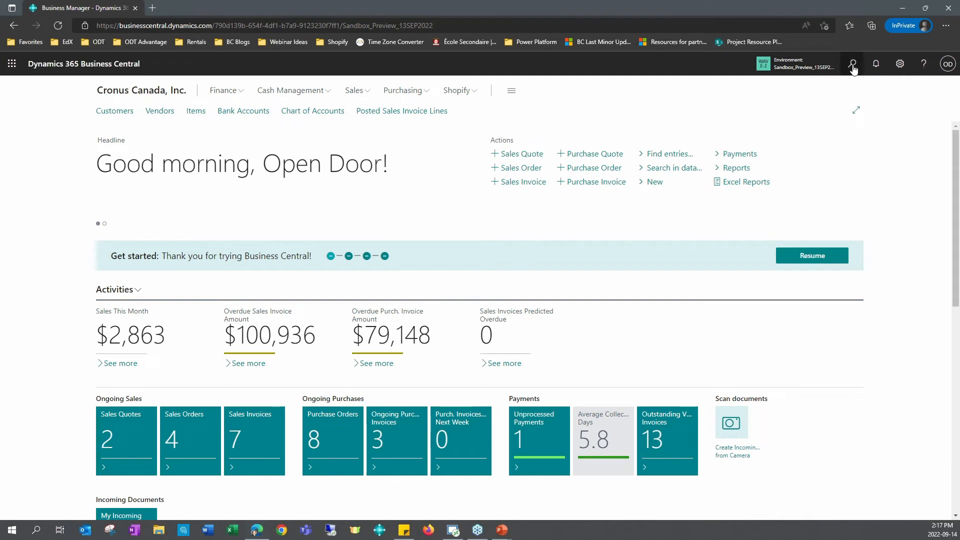
Step: Search for "acc sch" and bookmark the Financial Reports page in the home page navigation
{"action": "left_click", "coordinate": [853, 67]}
{"action": "type", "text": "acc s"}
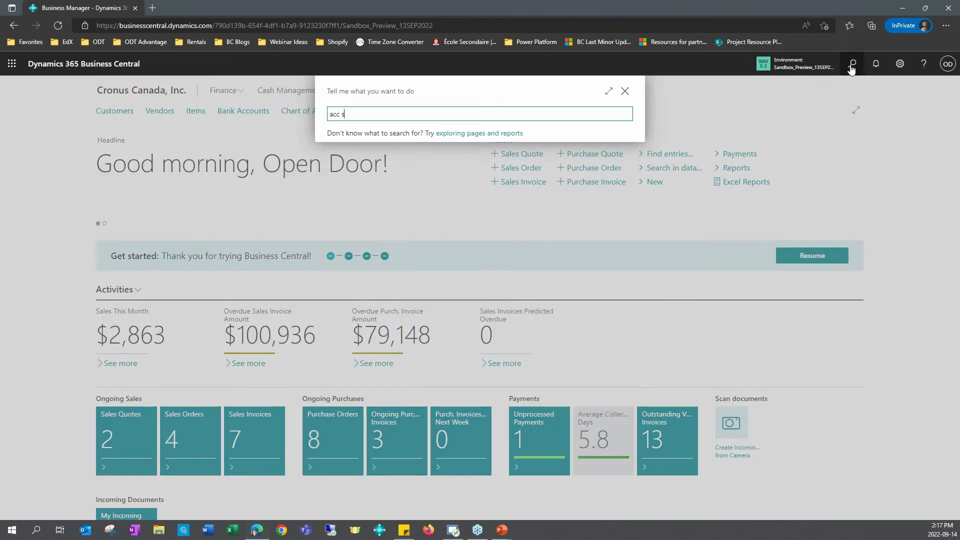
{"action": "type", "text": "ch"}
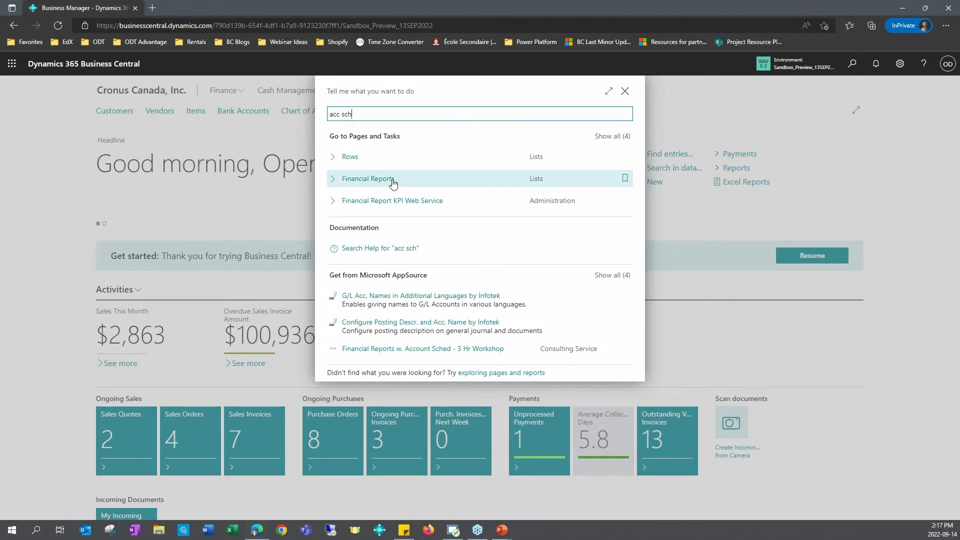
{"action": "left_click", "coordinate": [623, 181]}
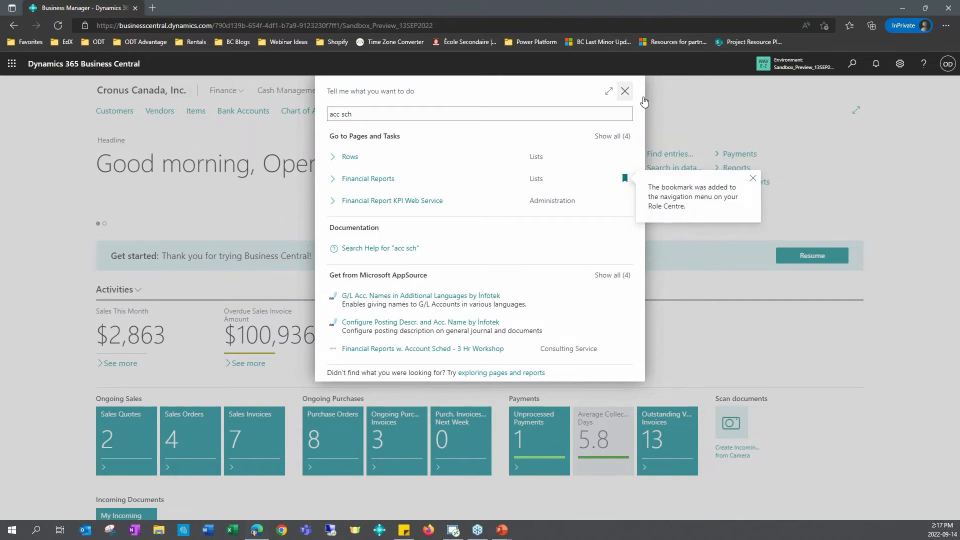
{"action": "left_click", "coordinate": [625, 90]}
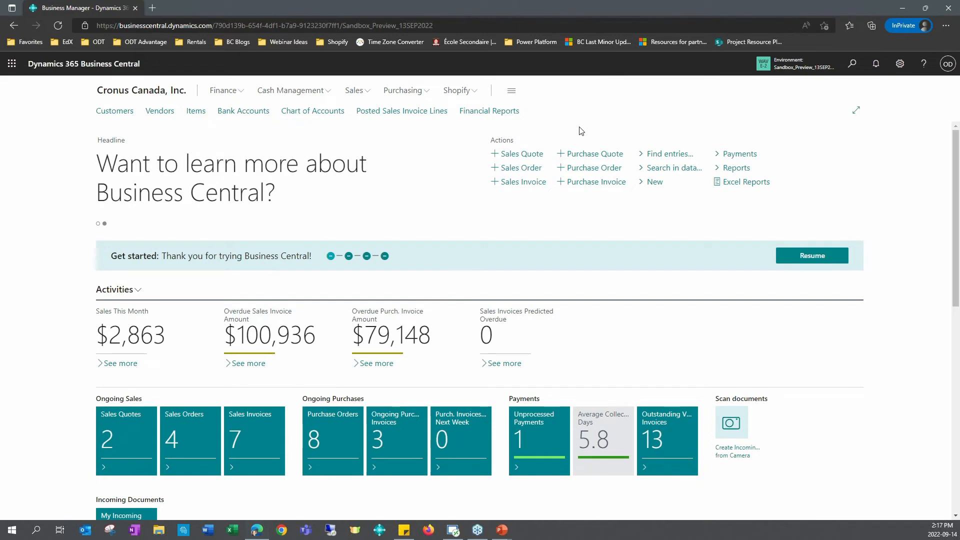
Step: Search for "requi" and open the Requisition Worksheets page
{"action": "left_click", "coordinate": [853, 65]}
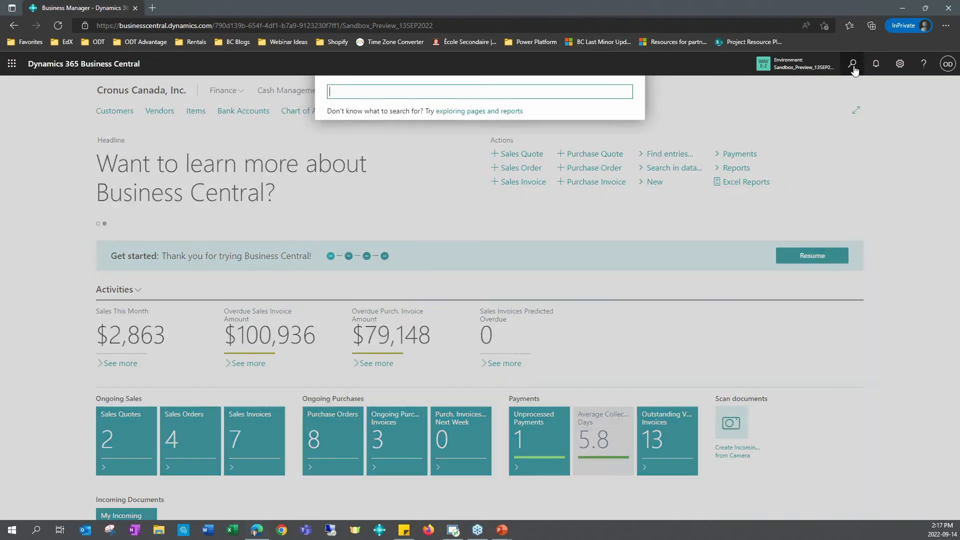
{"action": "type", "text": "requi"}
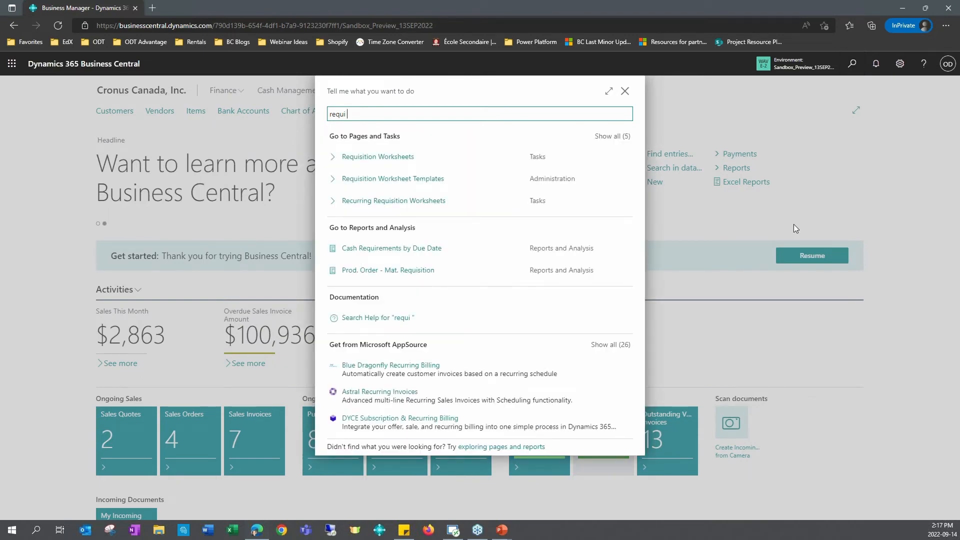
{"action": "left_click", "coordinate": [395, 160]}
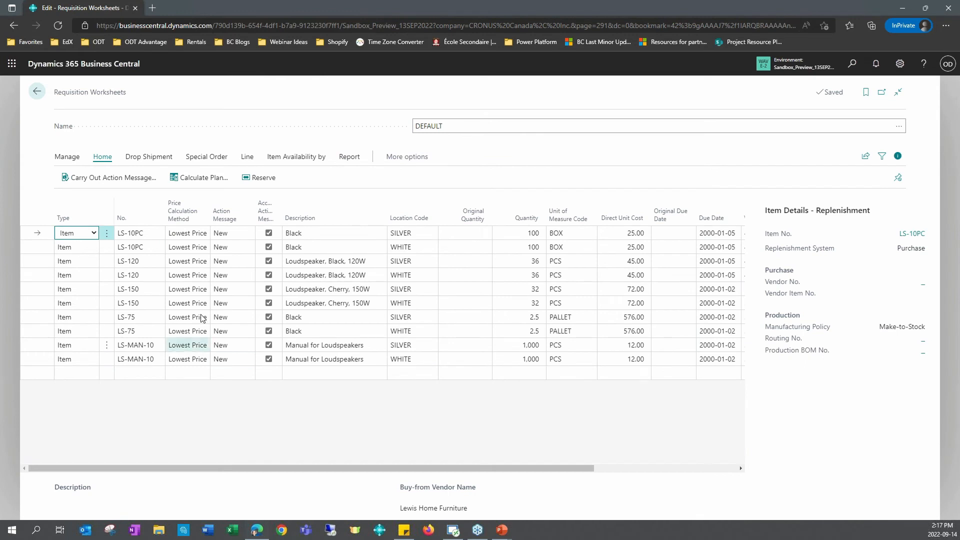
Step: Sort the DEFAULT requisition worksheet by Action Message in descending order, view its columns through Replenishment System, and return to the home page
{"action": "left_click", "coordinate": [224, 220]}
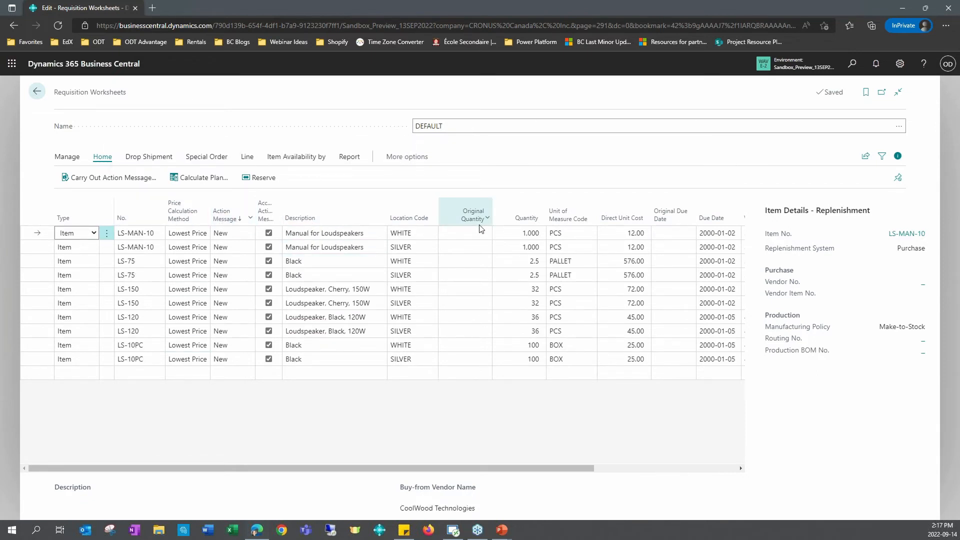
{"action": "left_click", "coordinate": [357, 412]}
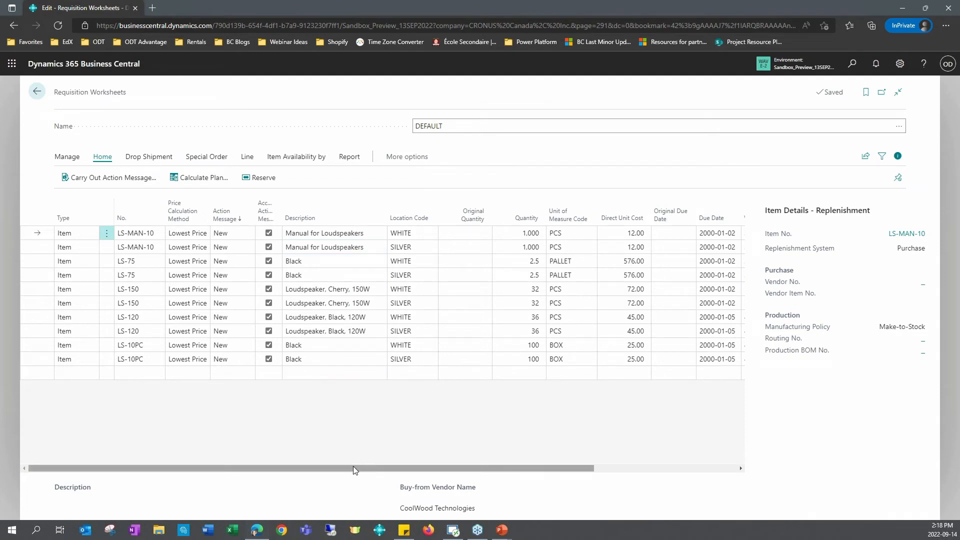
{"action": "left_click_drag", "start_coordinate": [354, 466], "coordinate": [599, 483]}
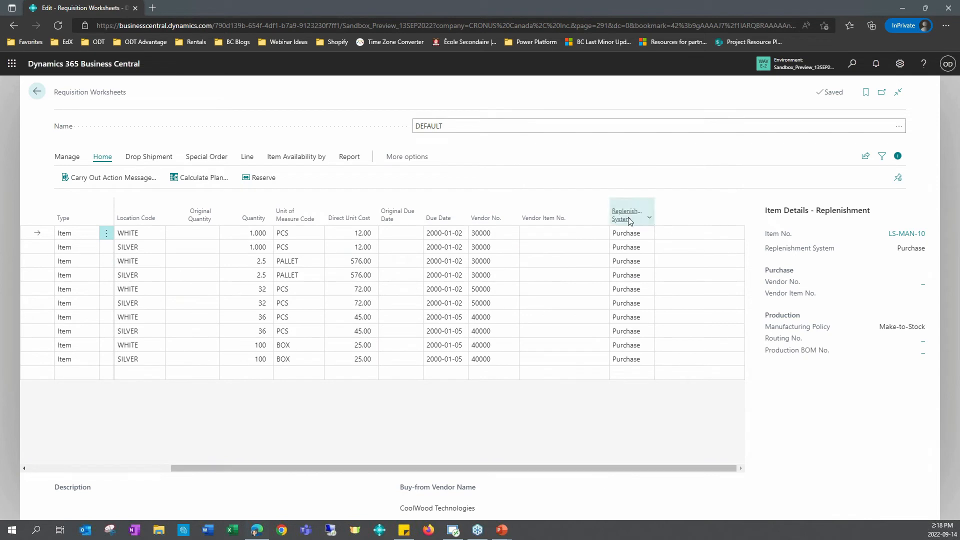
{"action": "left_click_drag", "start_coordinate": [362, 466], "coordinate": [91, 462]}
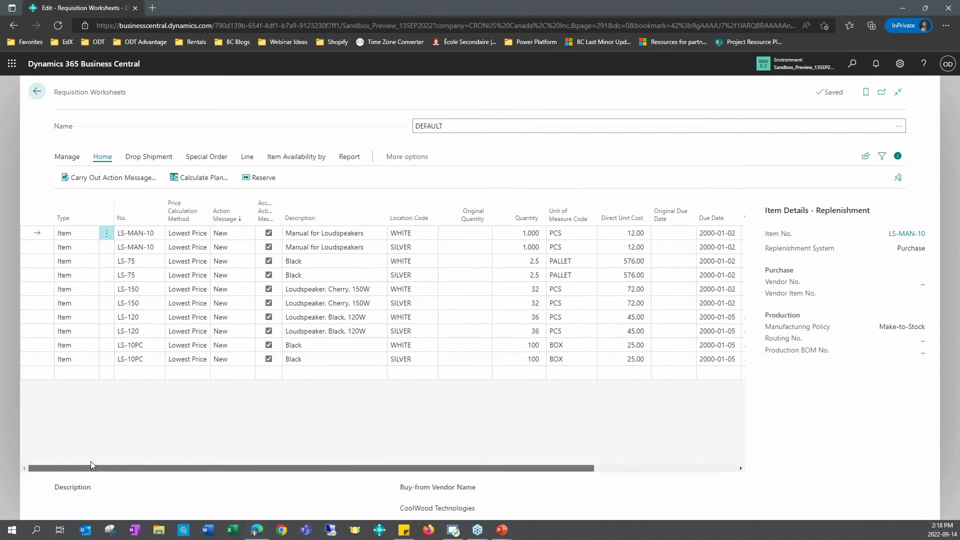
{"action": "left_click", "coordinate": [35, 94]}
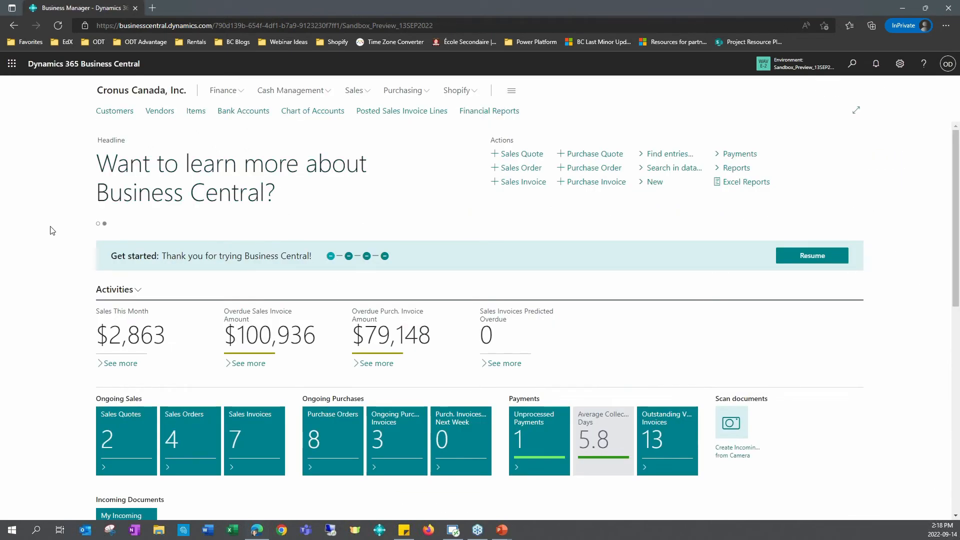
Step: Open the Synchronization Errors list from the Shopify activities and return to the home page overview
{"action": "scroll", "coordinate": [53, 245], "scroll_direction": "down", "scroll_amount": 10}
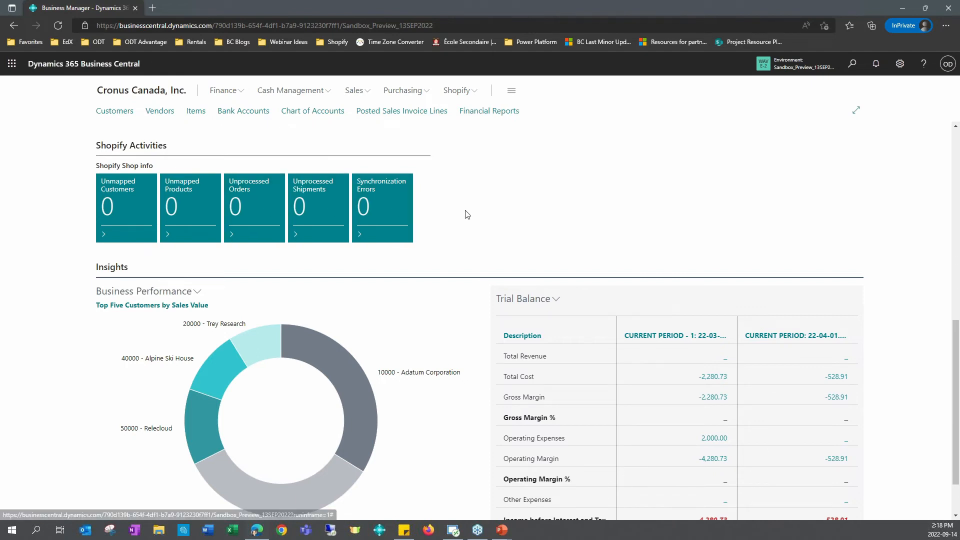
{"action": "left_click", "coordinate": [390, 216]}
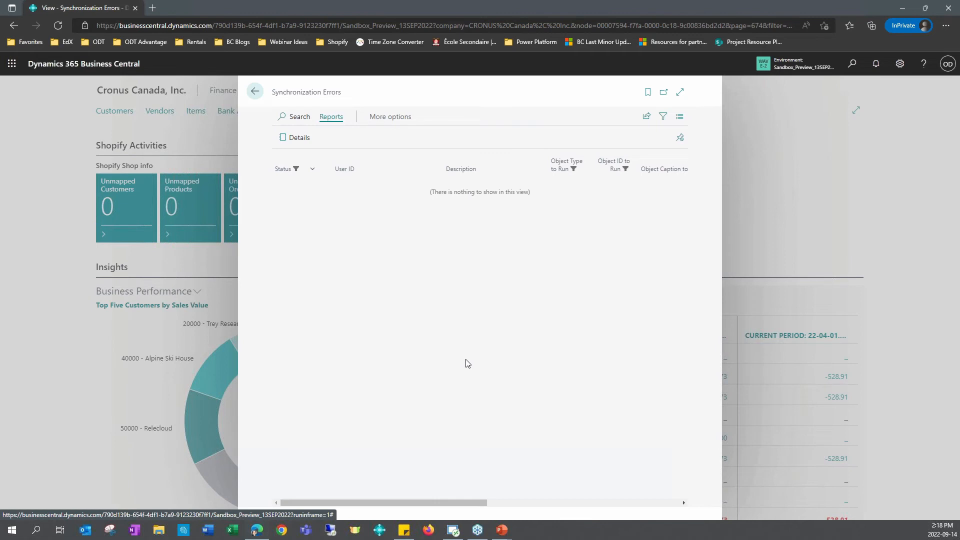
{"action": "left_click", "coordinate": [255, 92]}
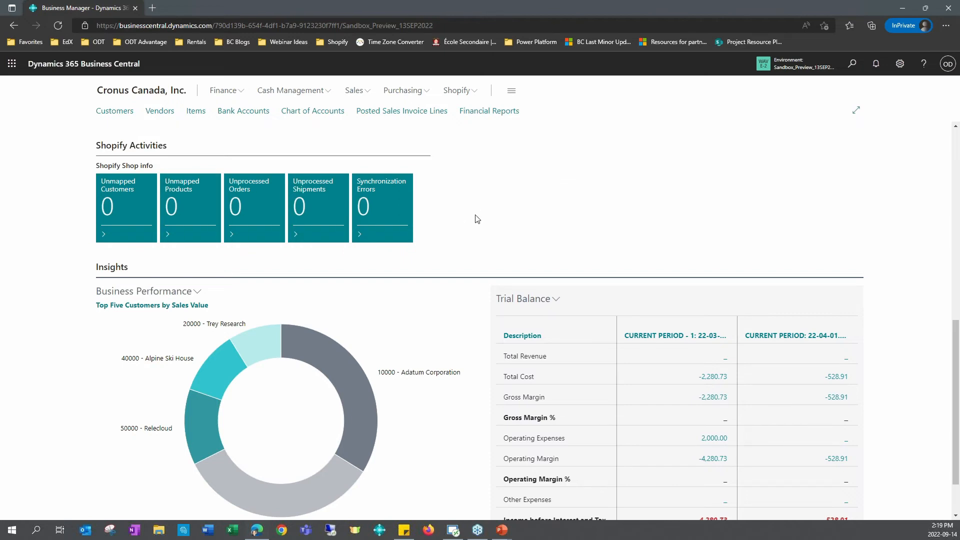
{"action": "scroll", "coordinate": [476, 218], "scroll_direction": "up", "scroll_amount": 10}
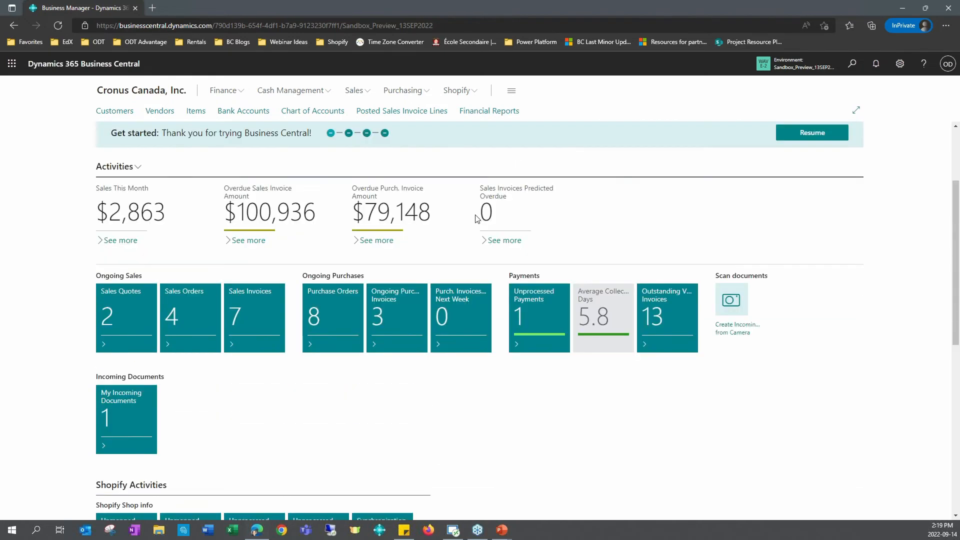